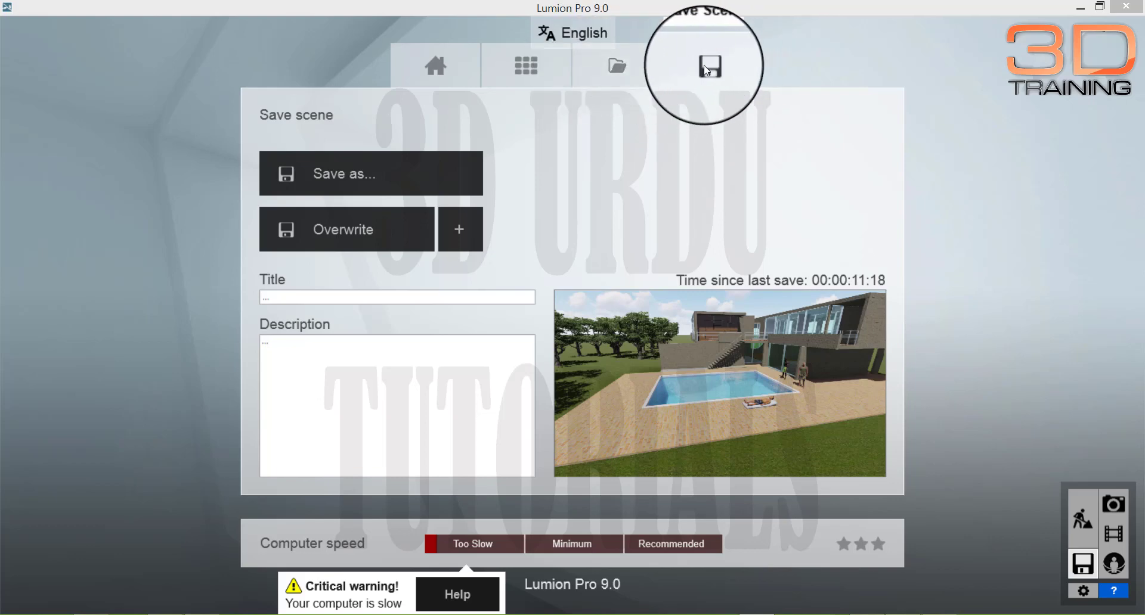
Step: Save the current scene in the Documents folder under the file name my project 2
click(363, 171)
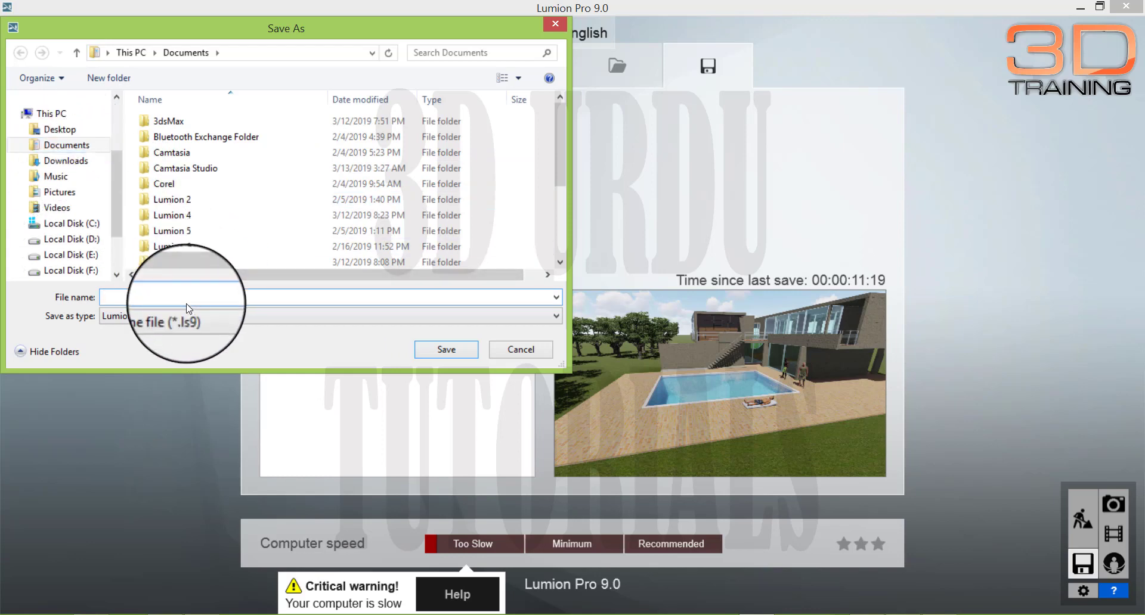
text(my pr)
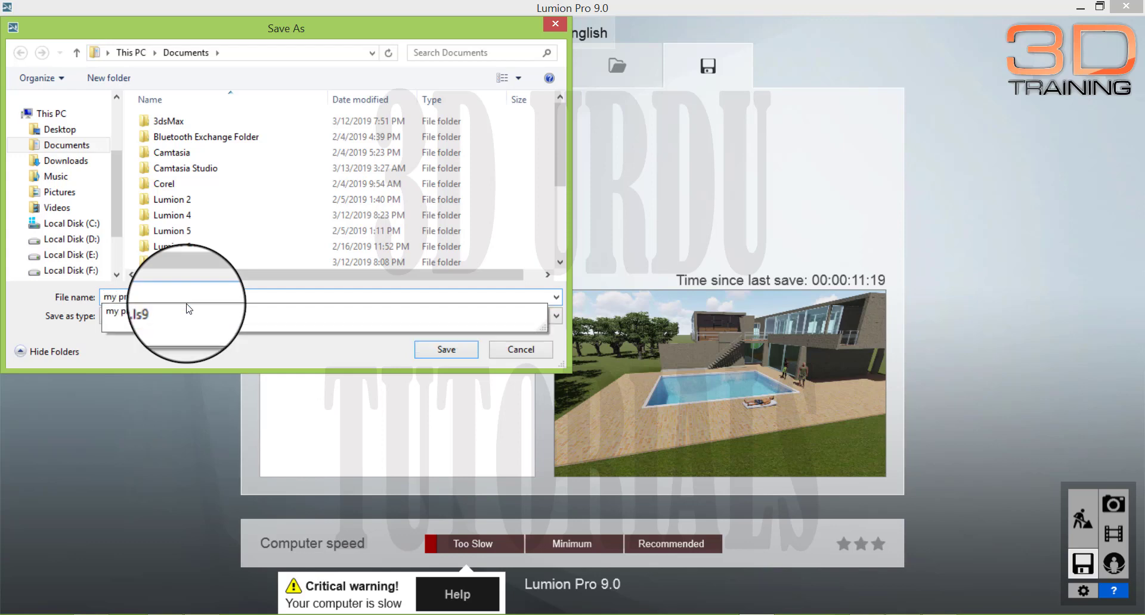
key(Escape)
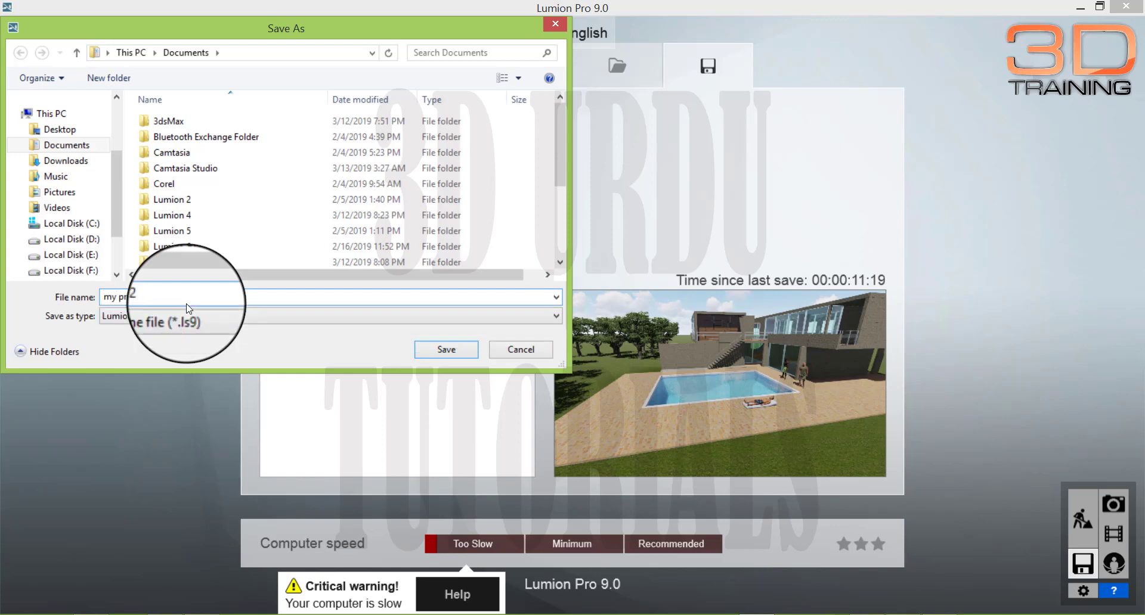
text(oject 2)
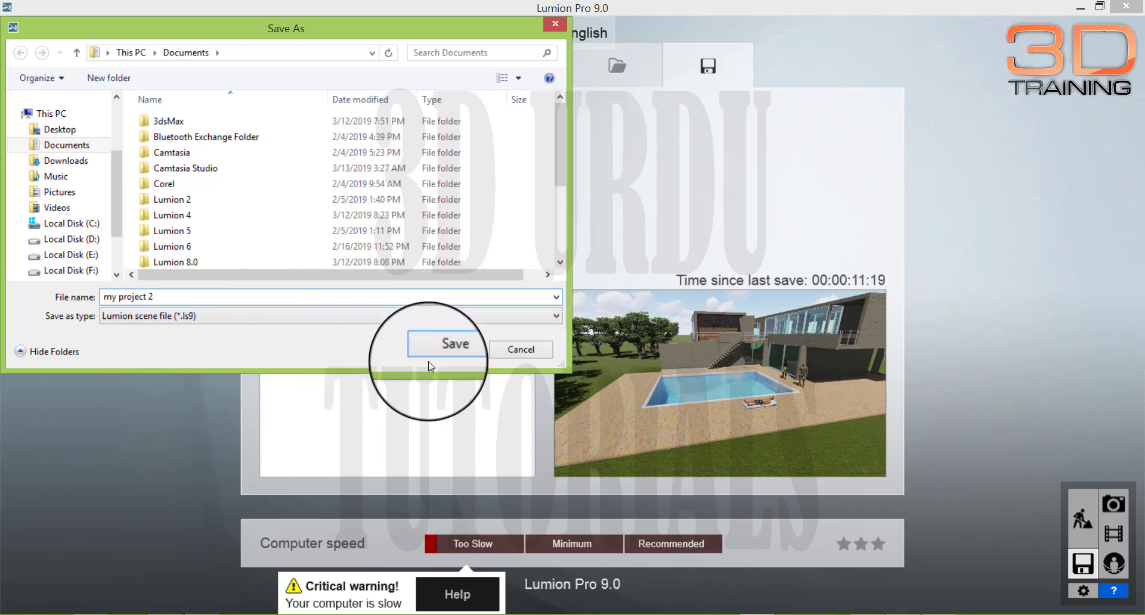
click(463, 356)
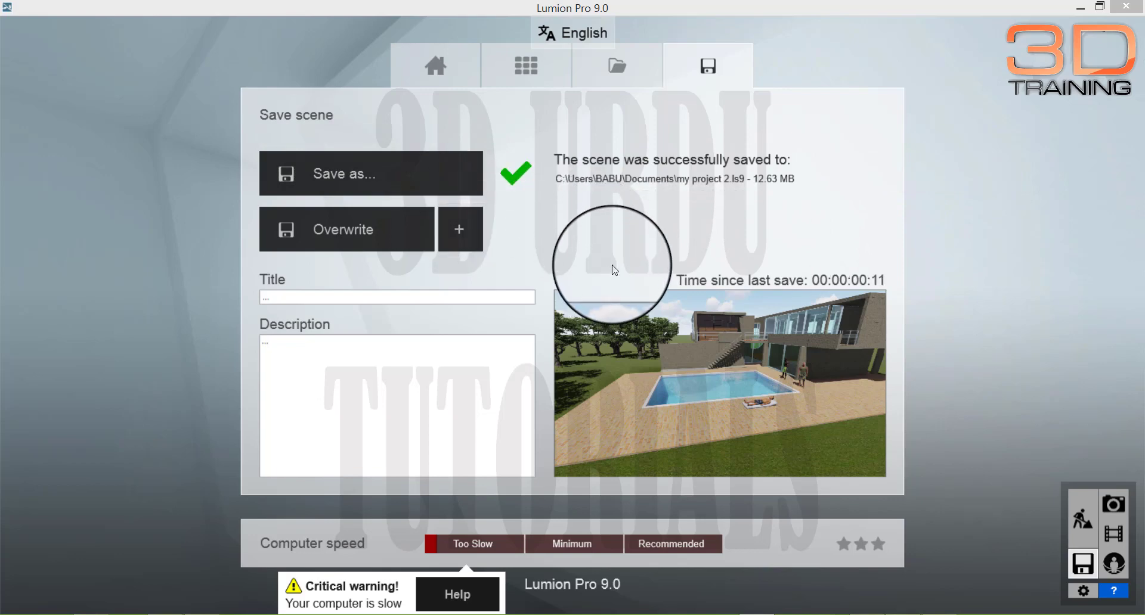
Step: Start a new scene from the daytime grass plain template
click(436, 64)
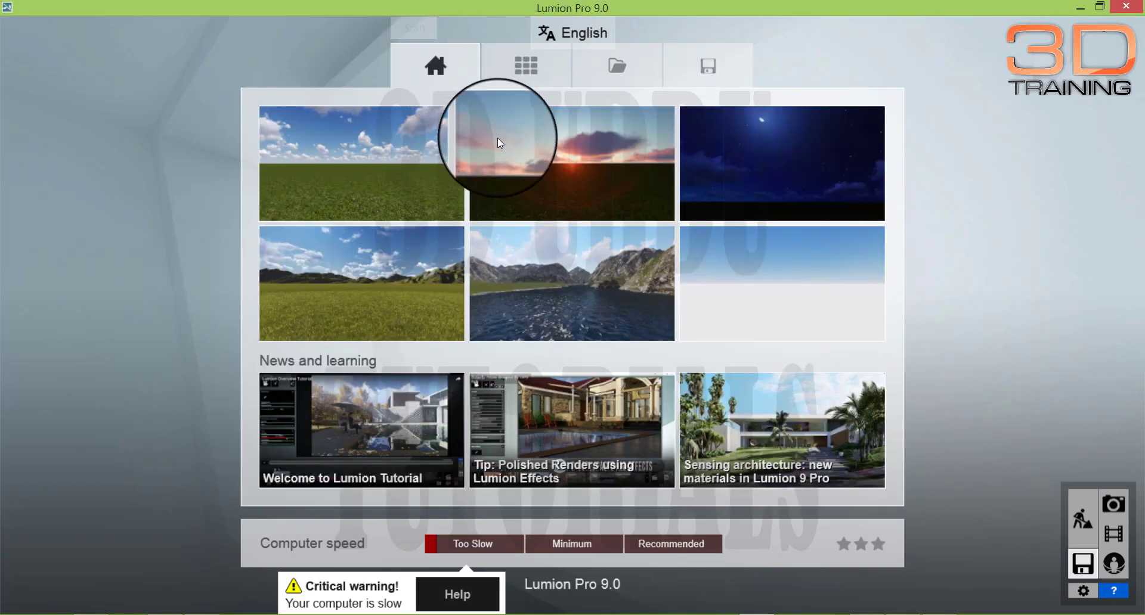
click(374, 165)
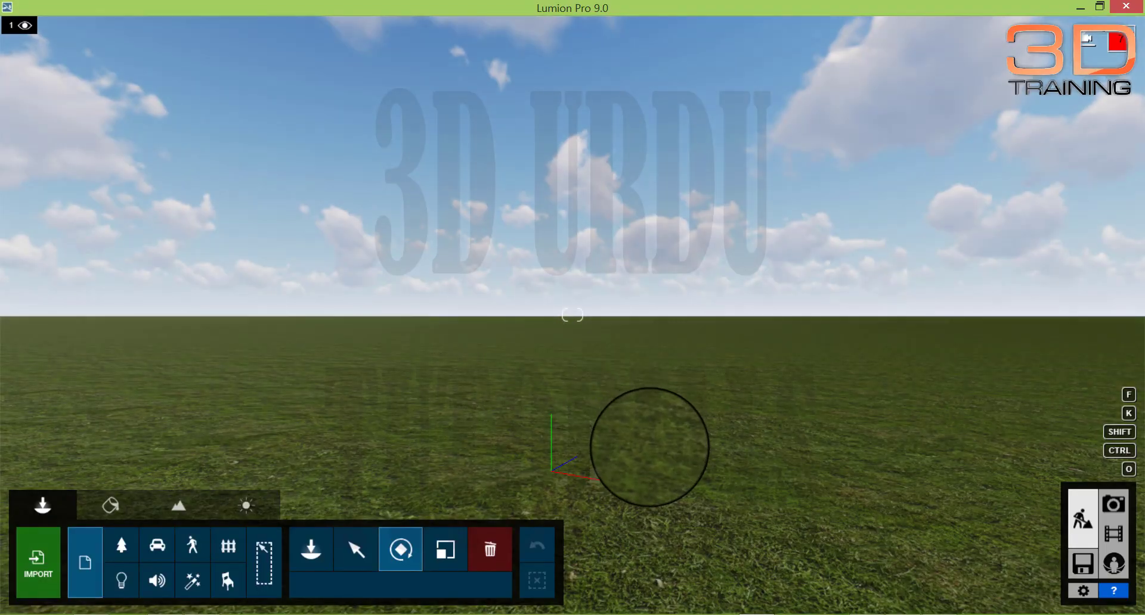
right_drag(649, 447, 612, 465)
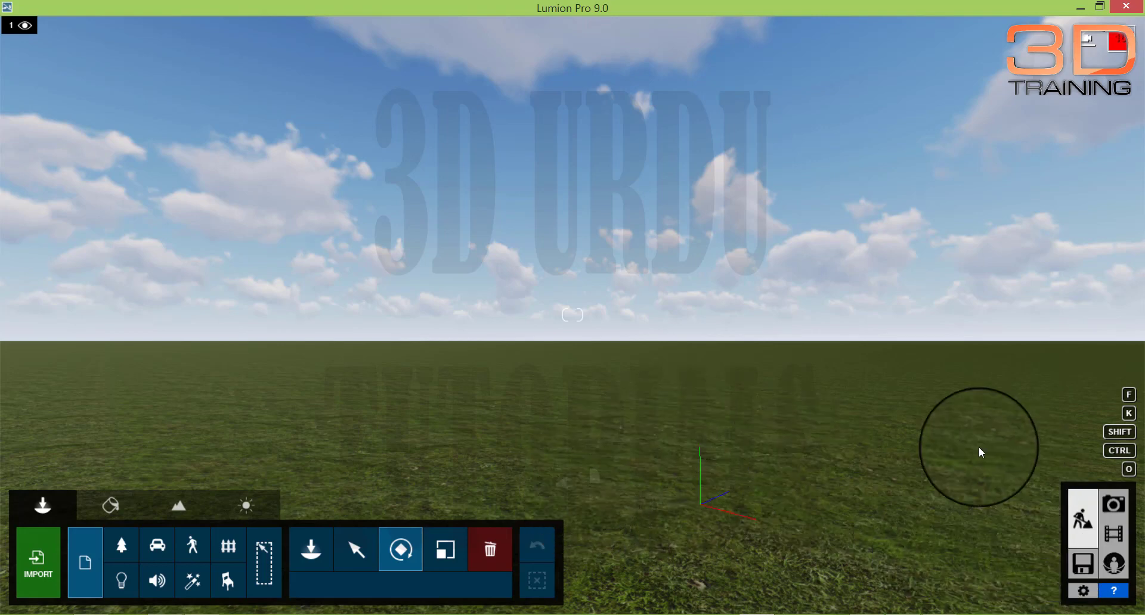
Step: Check for the saved scene file my project 2 in the scene loading dialog and in the Documents folder in File Explorer
click(1084, 569)
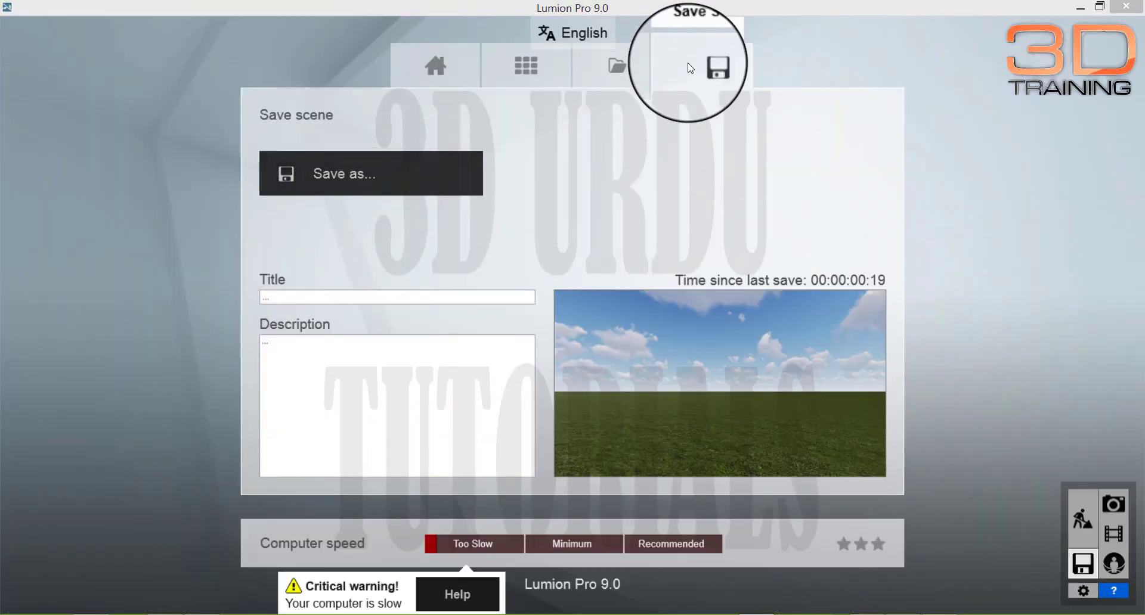
click(616, 70)
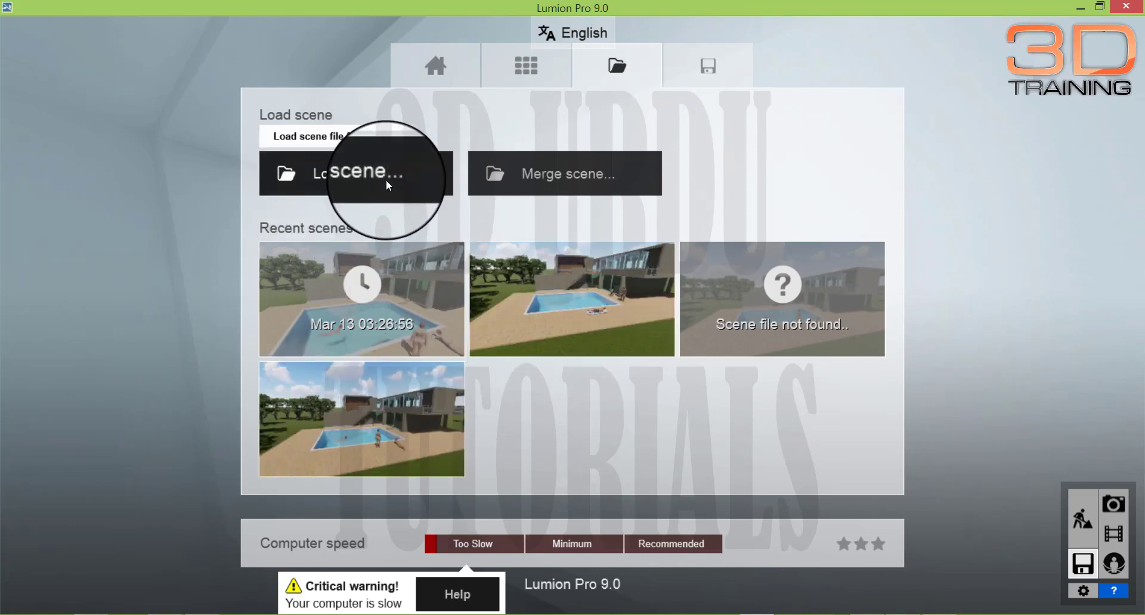
click(344, 178)
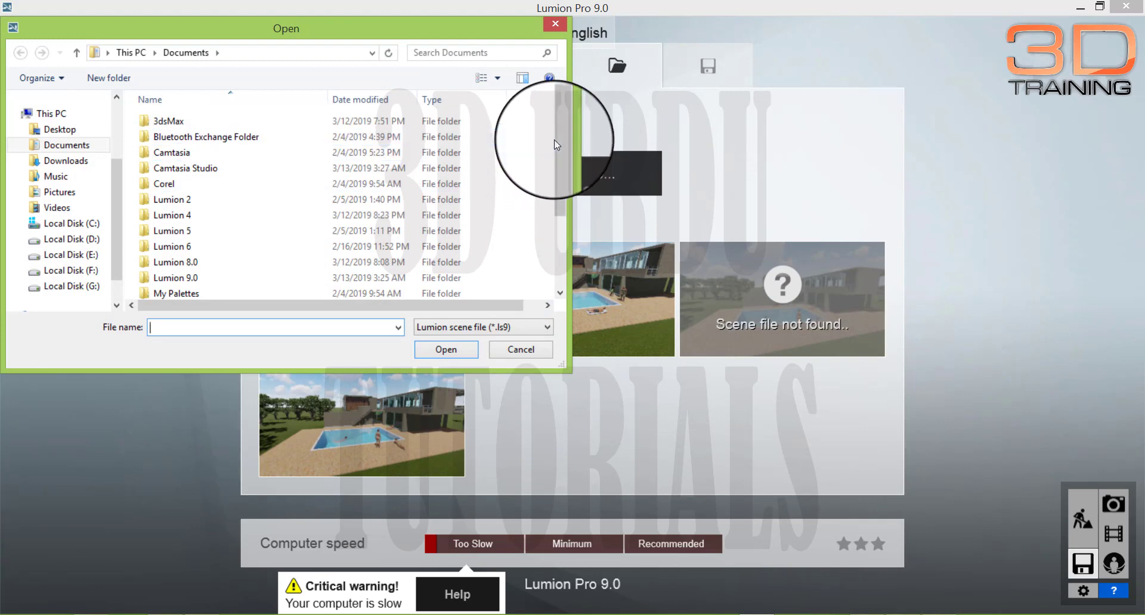
drag(555, 143, 529, 247)
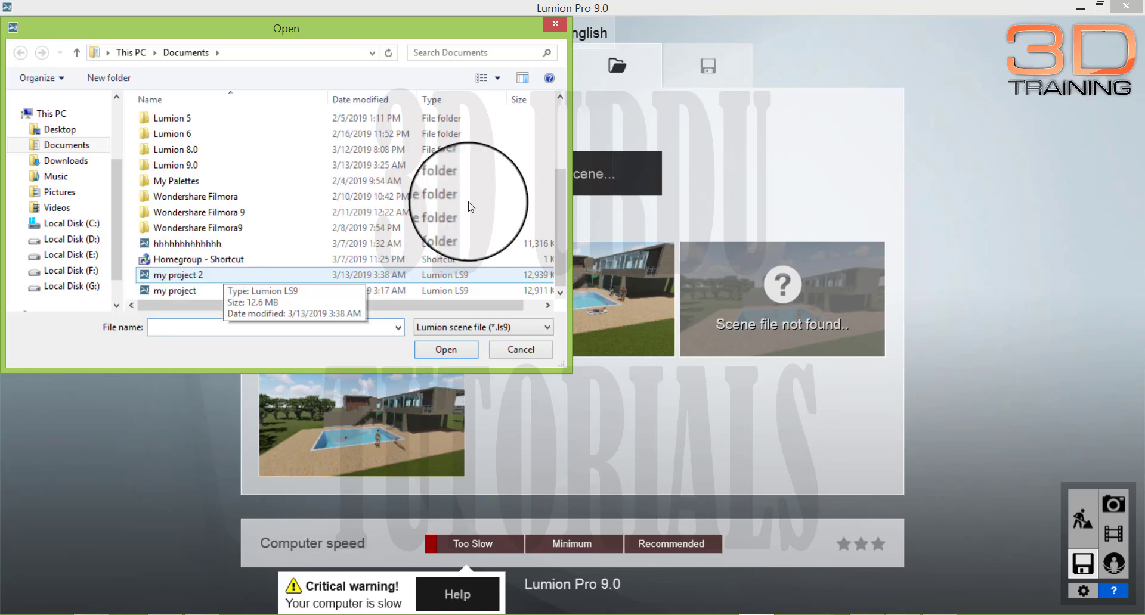
click(553, 24)
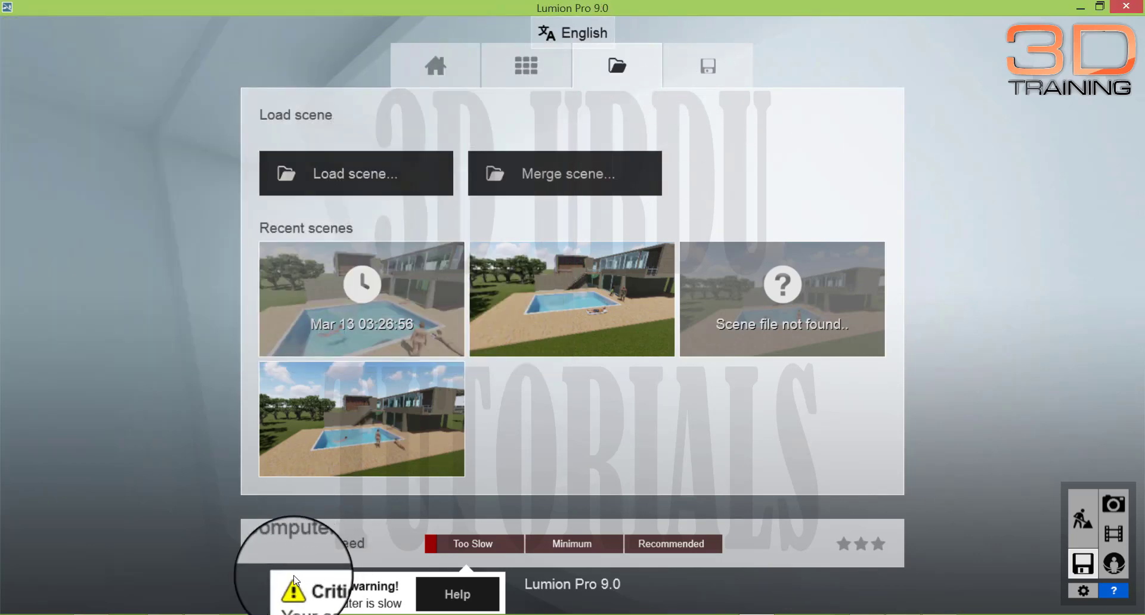
click(79, 614)
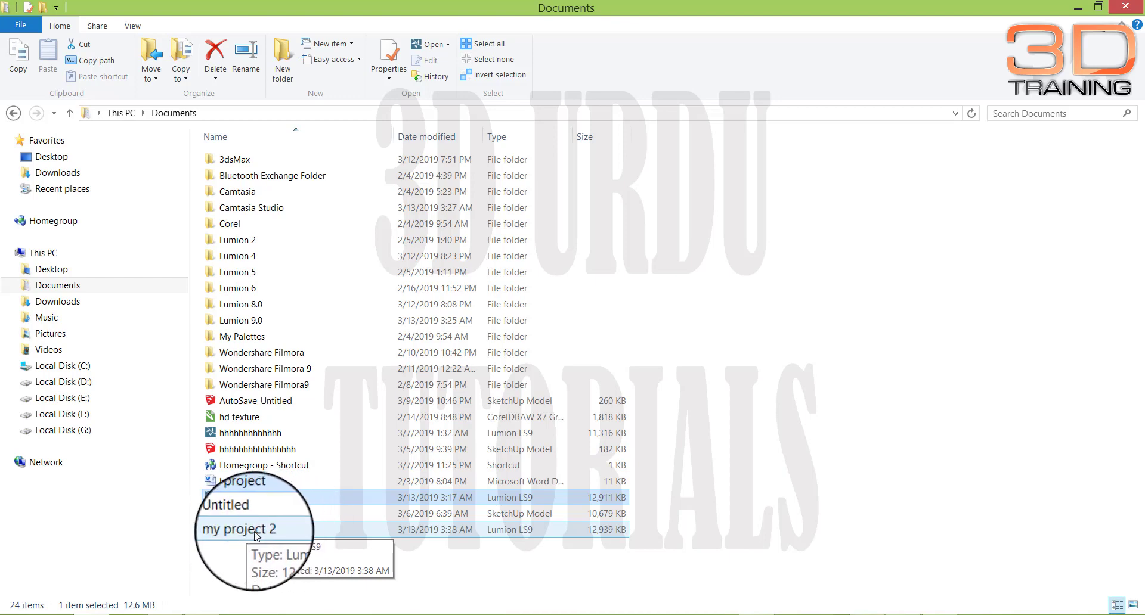
double_click(235, 530)
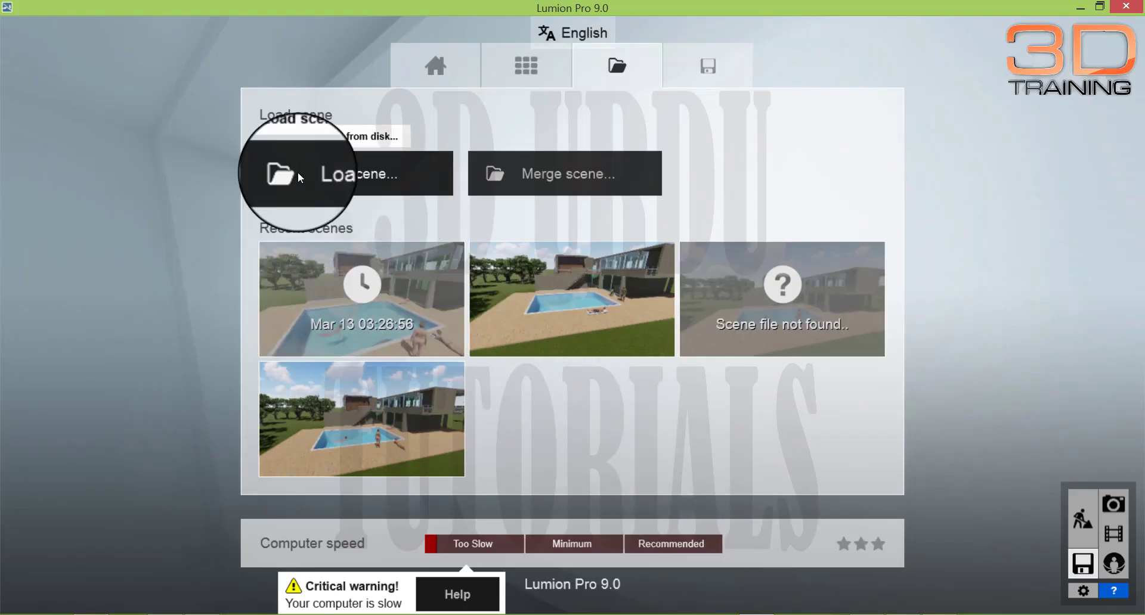
Step: Load the scene file my project 2 from the Documents folder
click(370, 177)
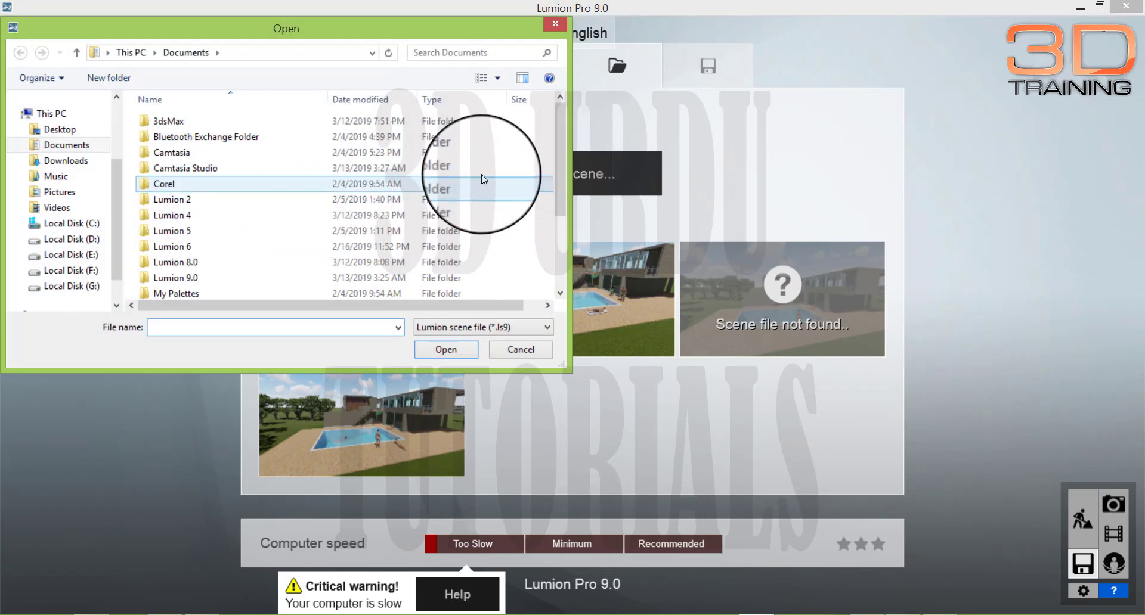
drag(560, 141, 554, 241)
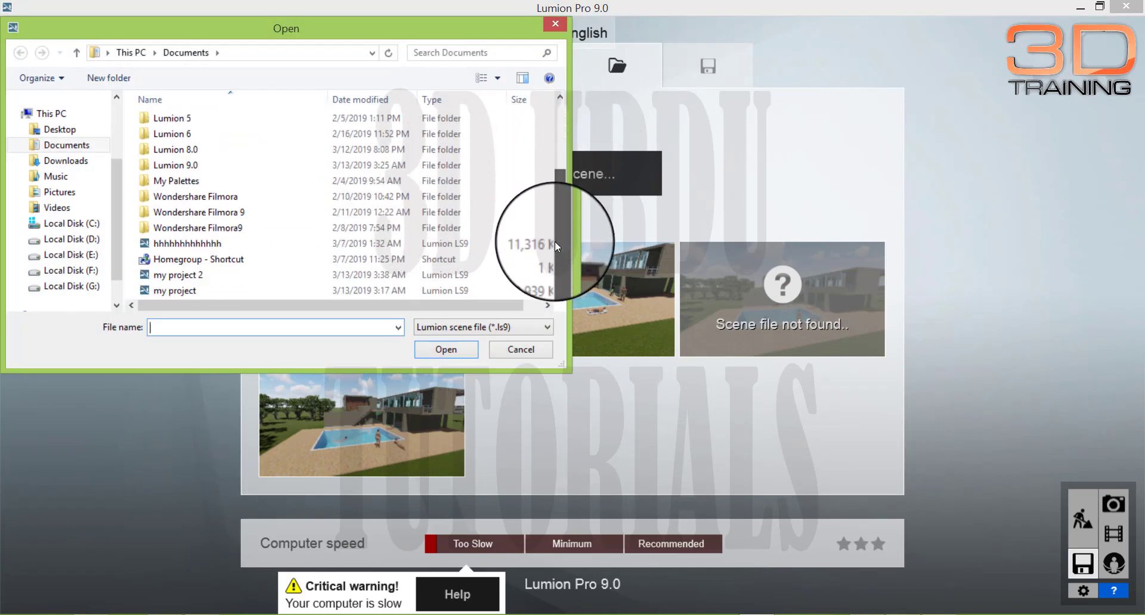
click(195, 296)
click(257, 277)
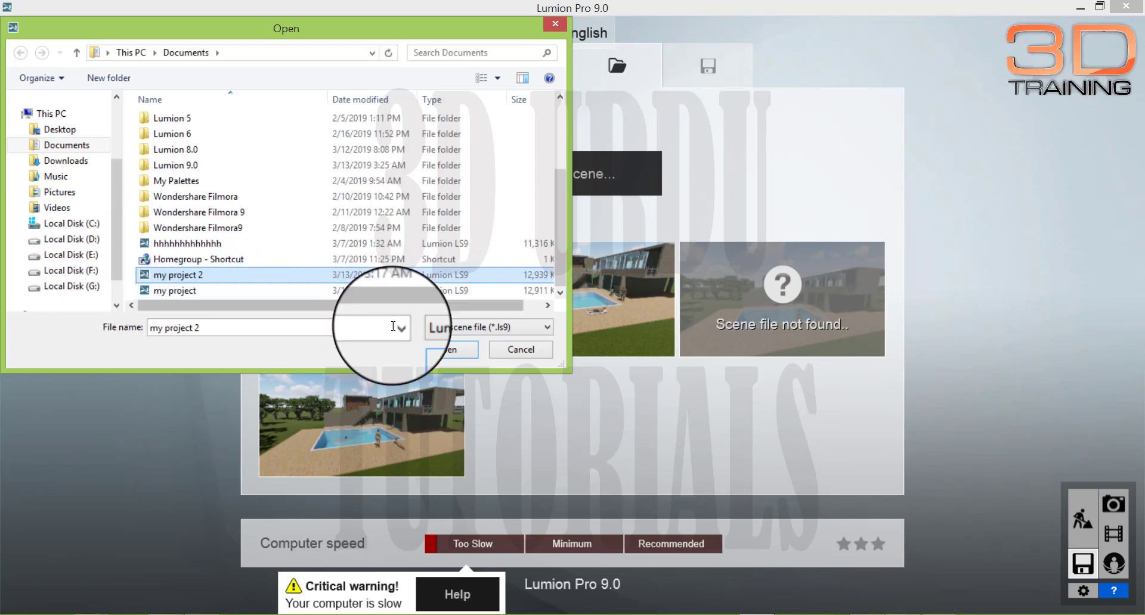
click(447, 349)
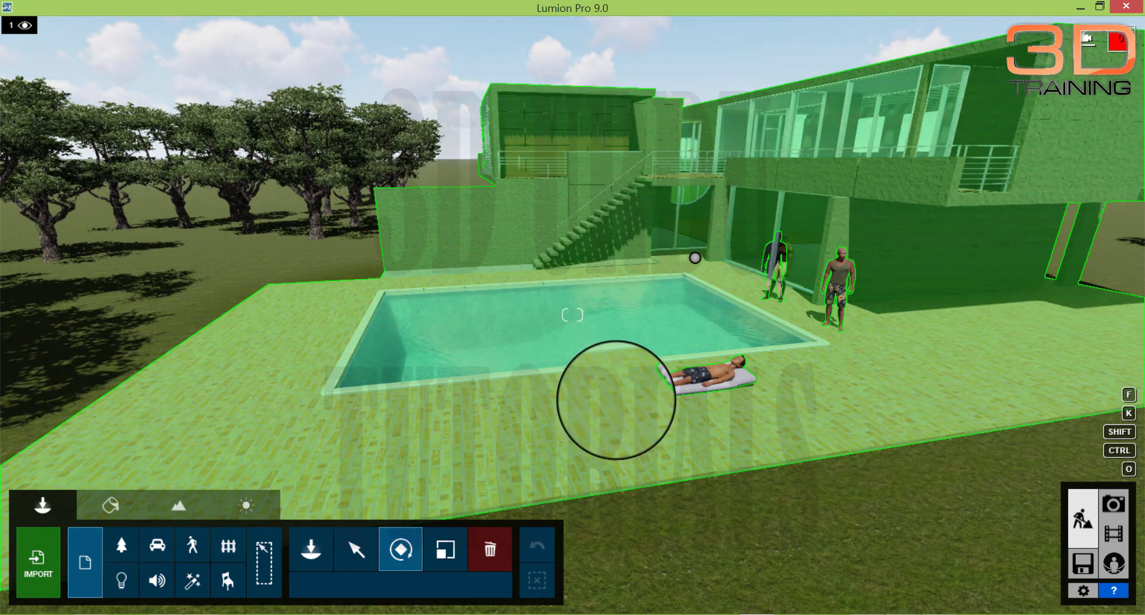
Step: Switch to Photo mode and store the wide view of the house and pool in photo slot 1
right_drag(619, 400, 618, 400)
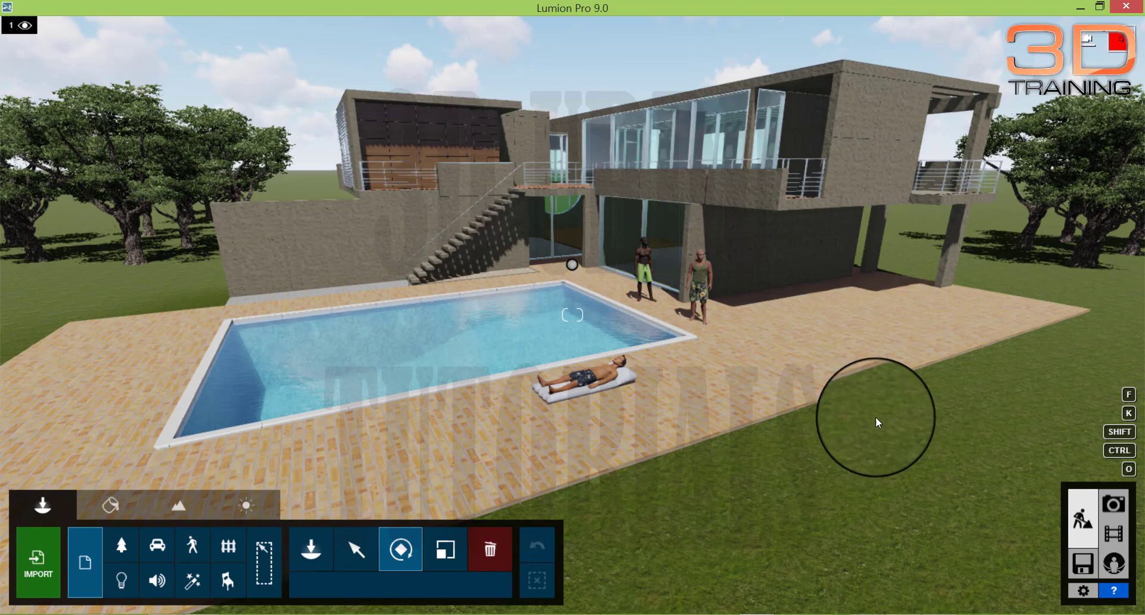
click(1115, 506)
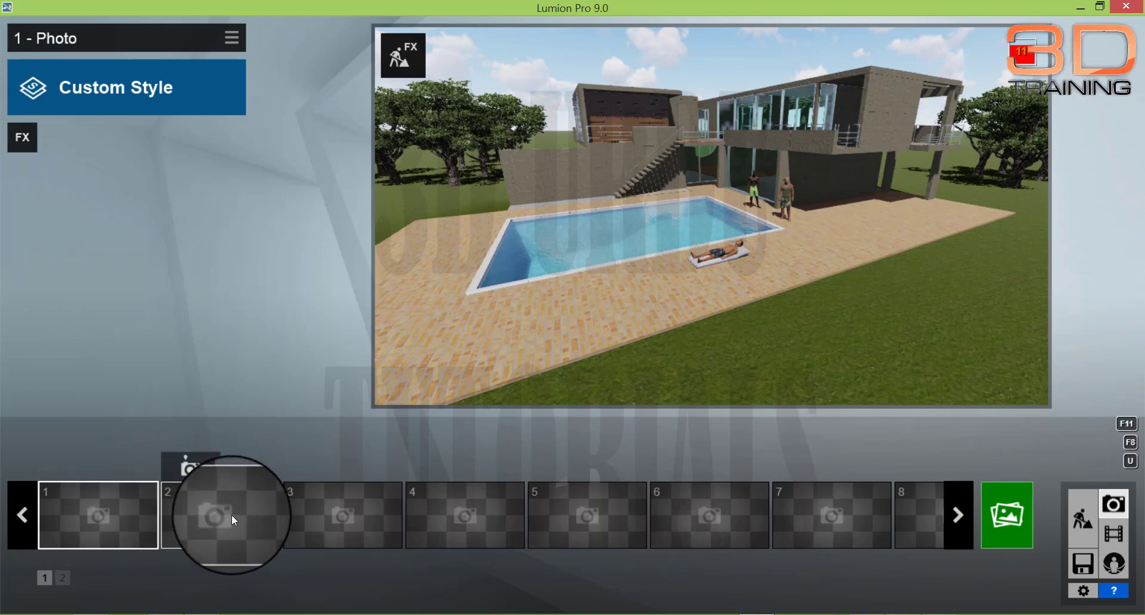
click(253, 525)
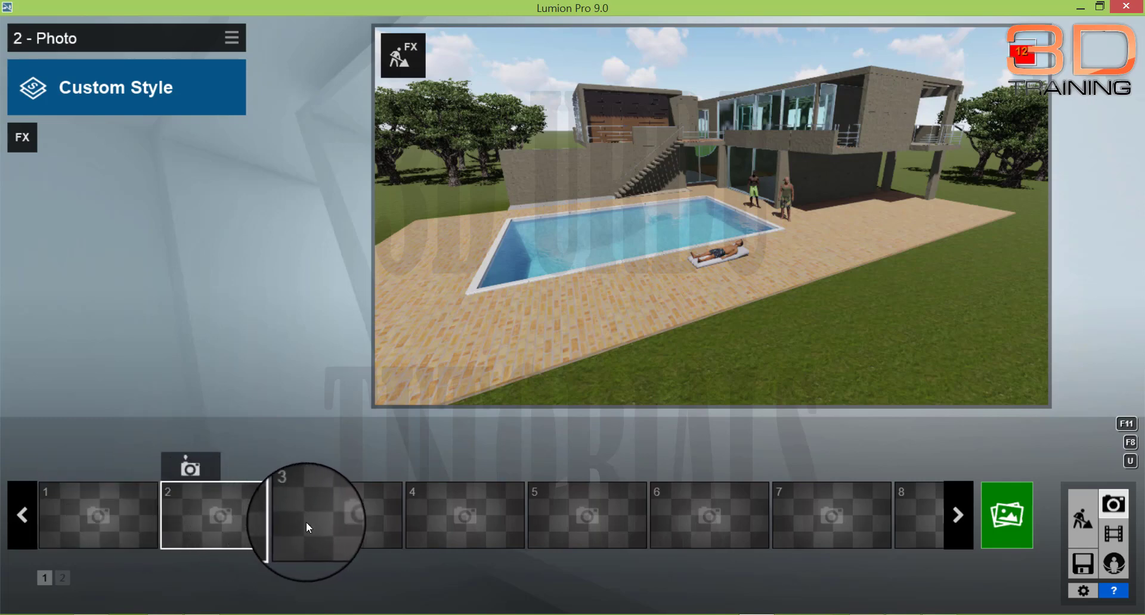
click(143, 511)
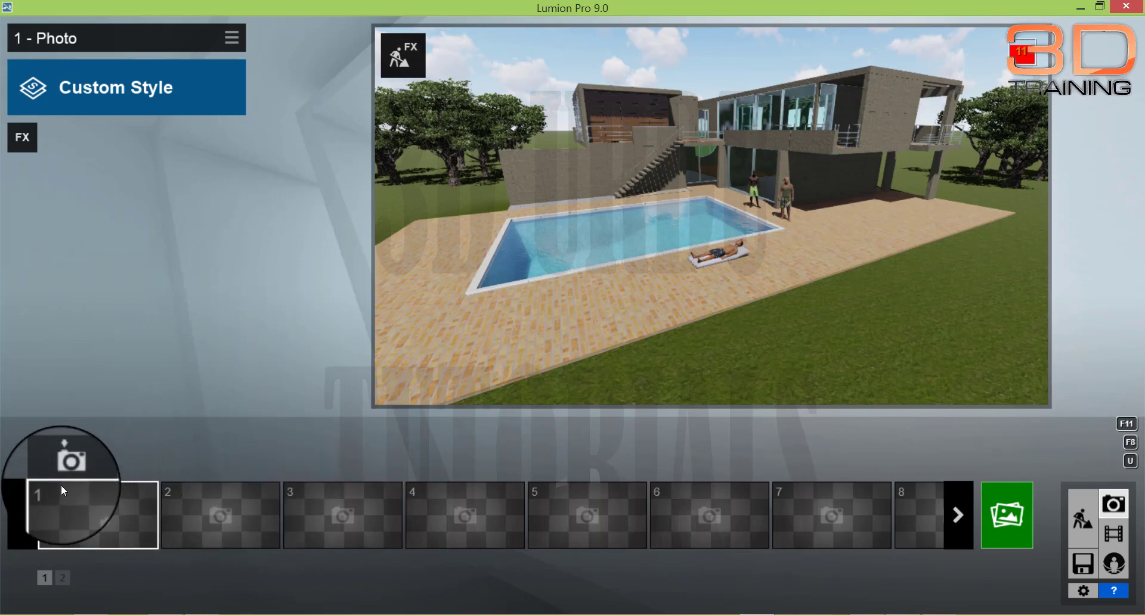
click(69, 471)
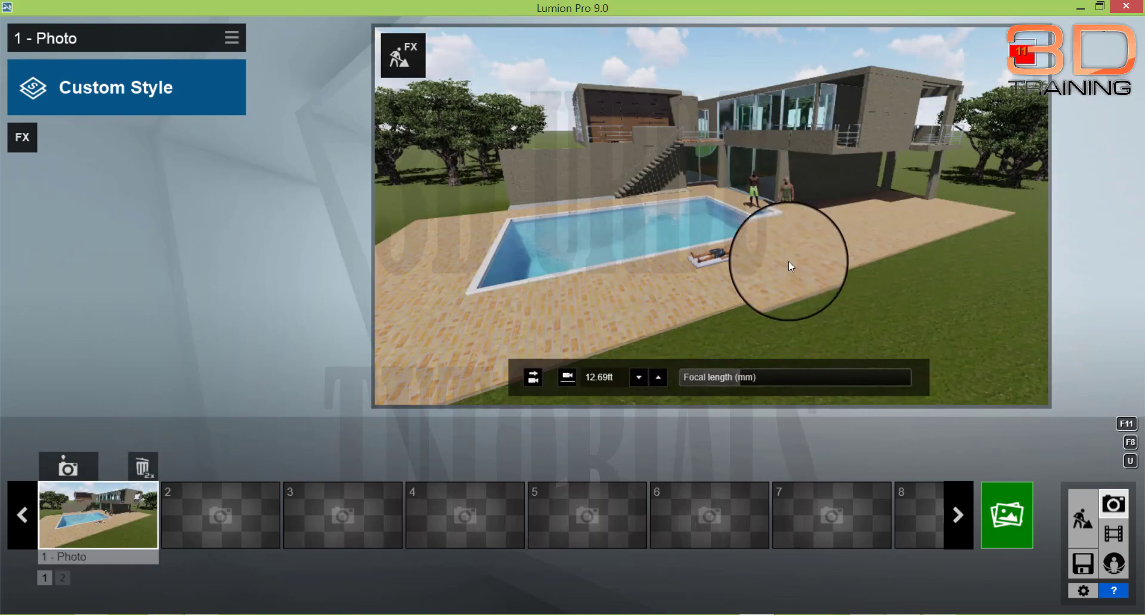
Step: Frame a closer view across the pool with the man lying in the foreground and store it in photo slot 2
key(w)
mouse_move(839, 274)
right_down()
mouse_move(823, 271)
mouse_move(835, 273)
right_up()
key(s)
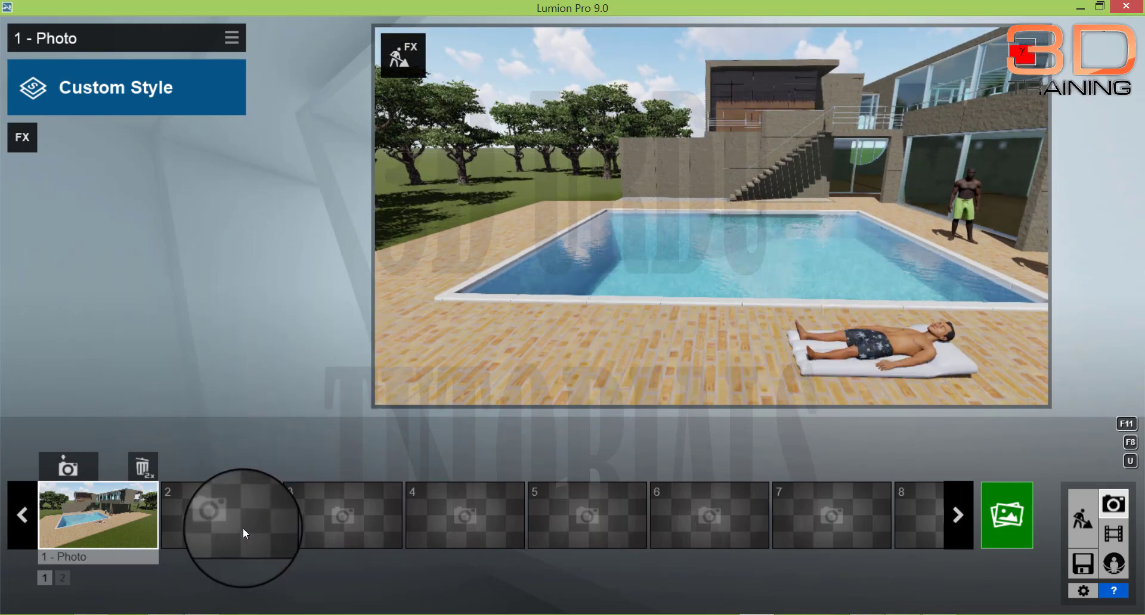
click(189, 466)
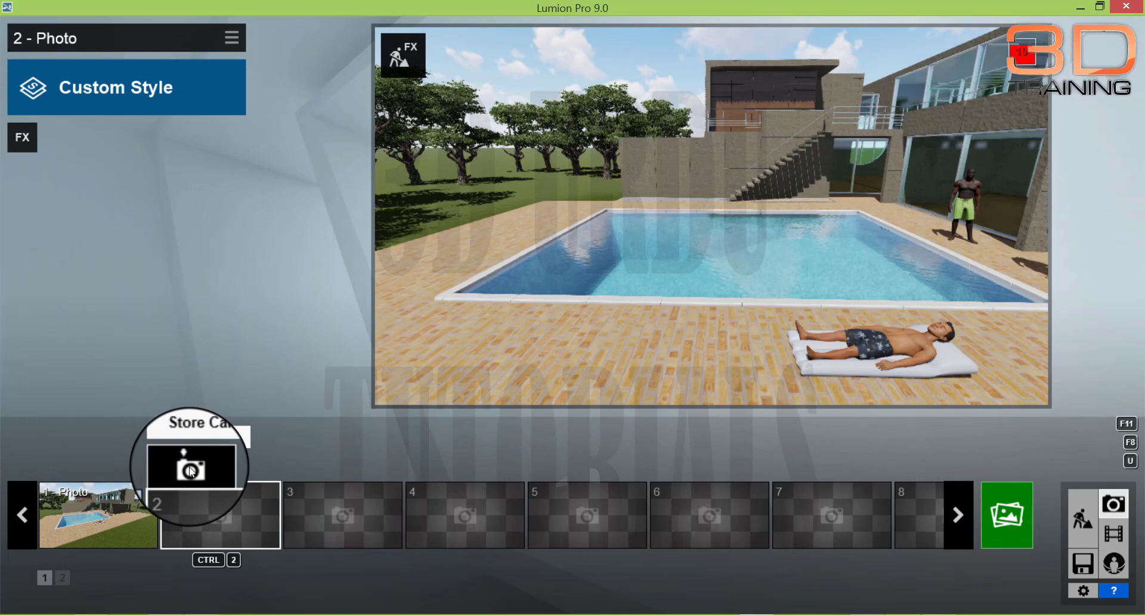
click(191, 471)
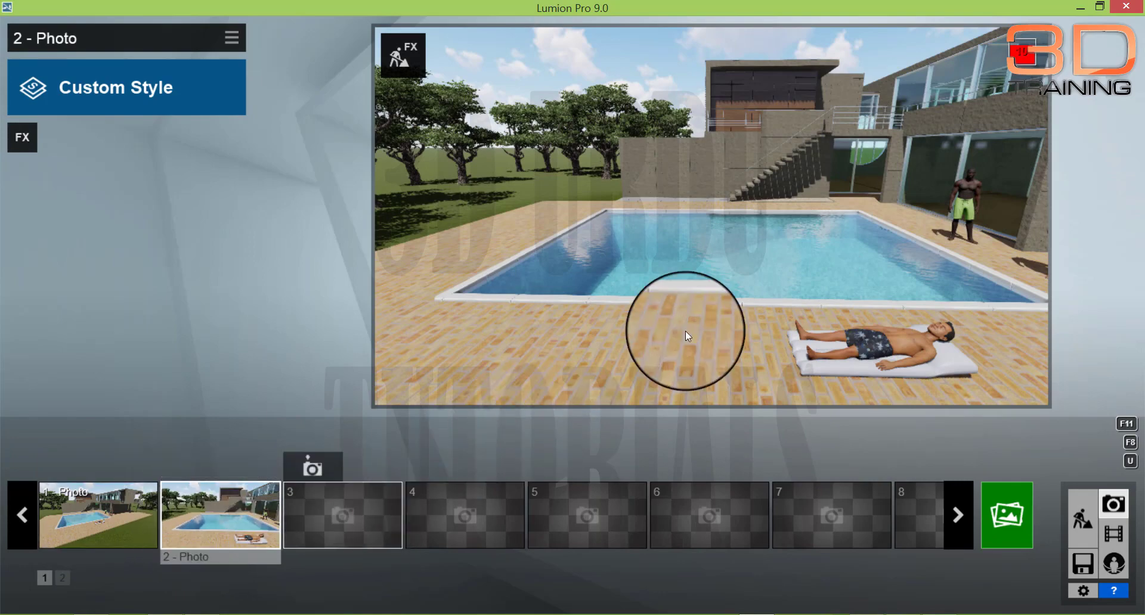
Step: Frame the house from the stair wall side with the pool beside it and store this view in photo slot 3
key(a)
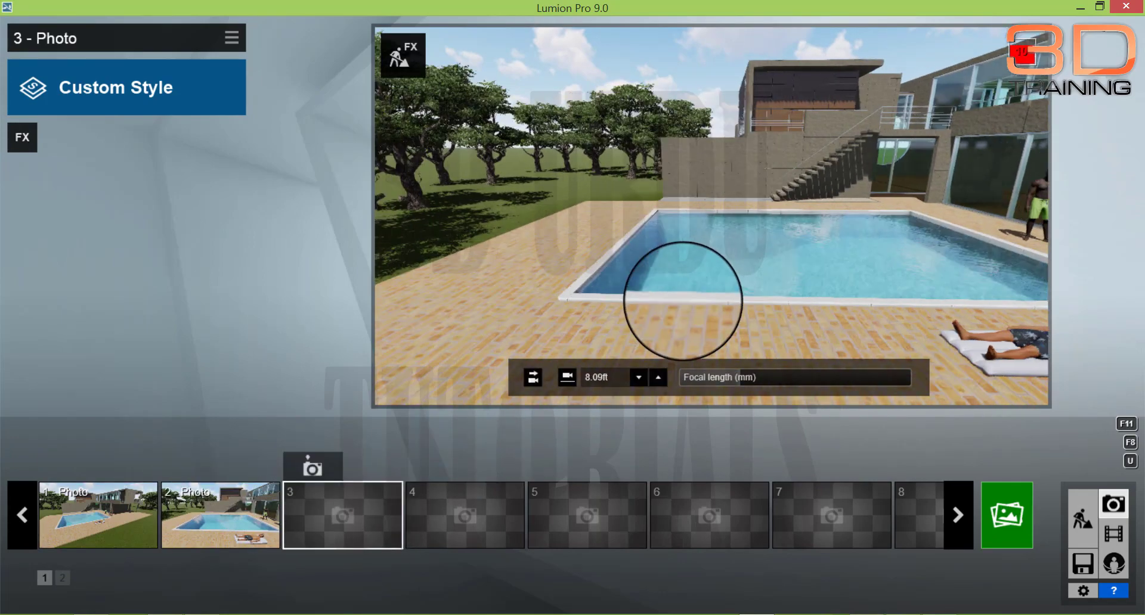
mouse_move(683, 301)
right_down()
mouse_move(713, 302)
mouse_move(679, 308)
right_up()
key(s)
key(s)
key(a)
key(w)
key(a)
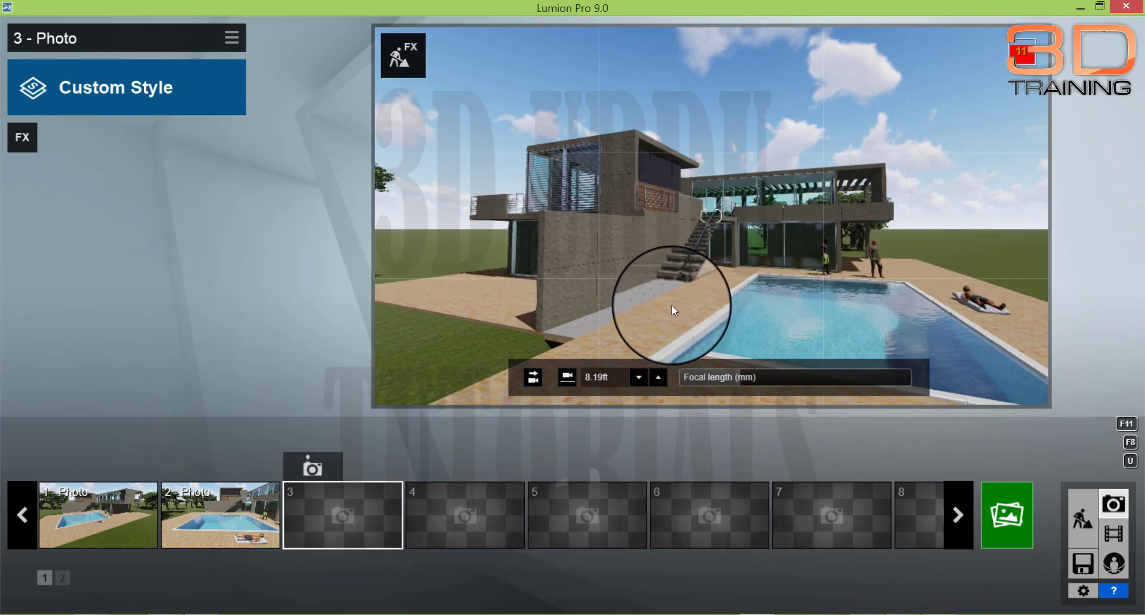
click(331, 471)
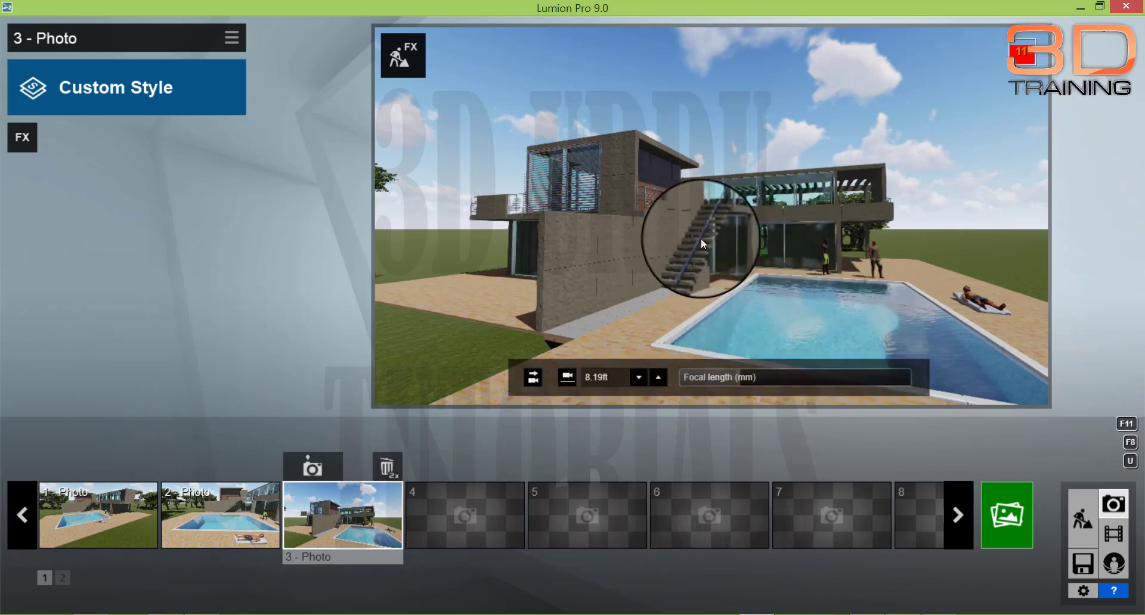
key(shift+3)
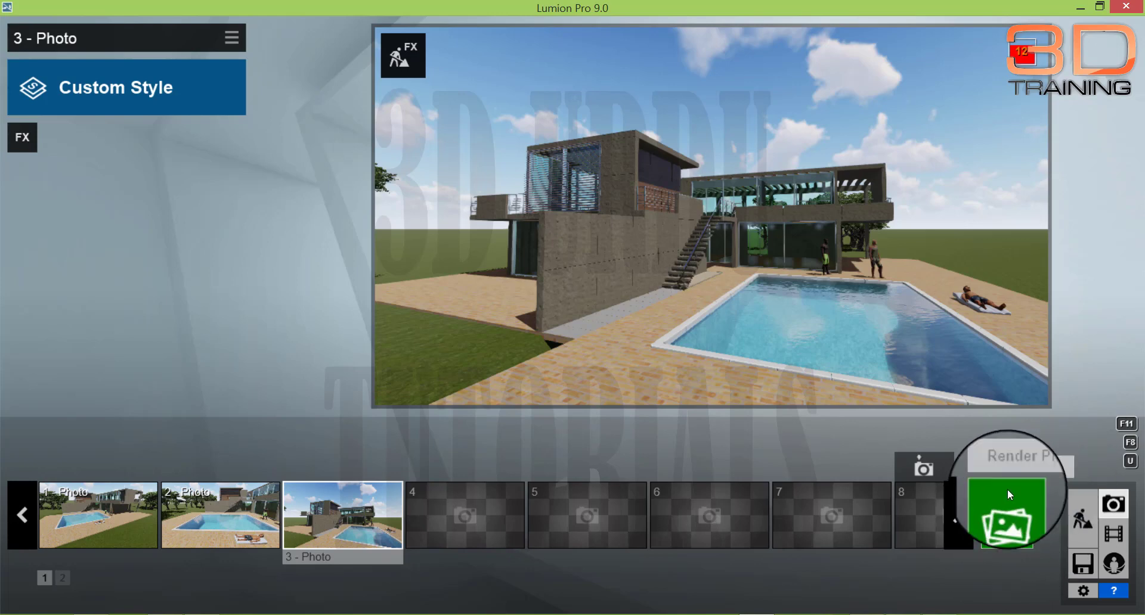
Step: Open the photo set render options and toggle the export of all three photos off and back on
click(1007, 516)
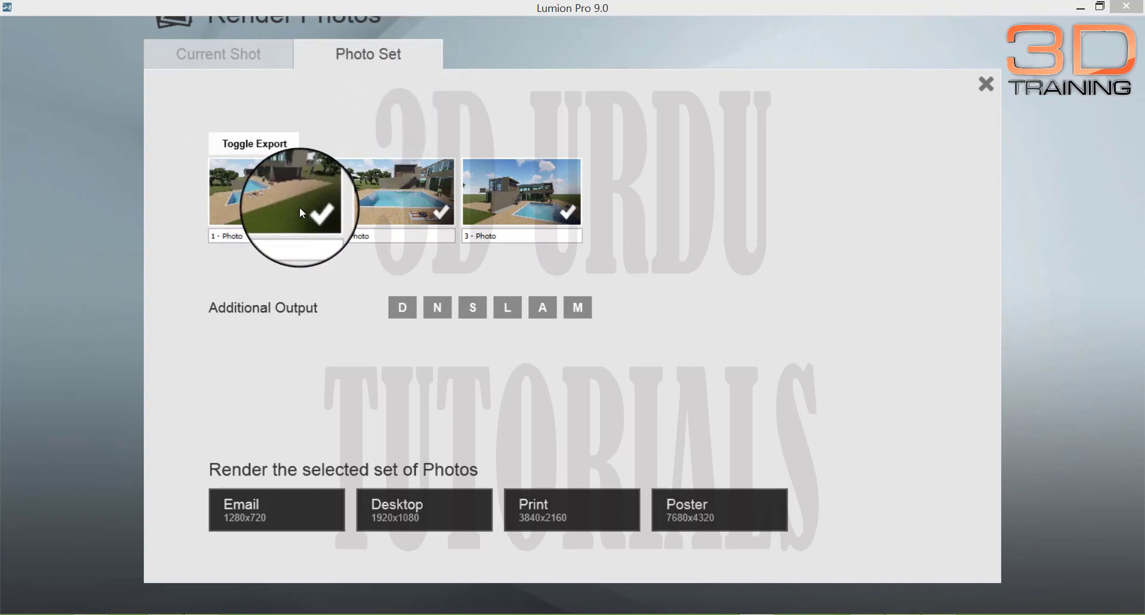
click(271, 206)
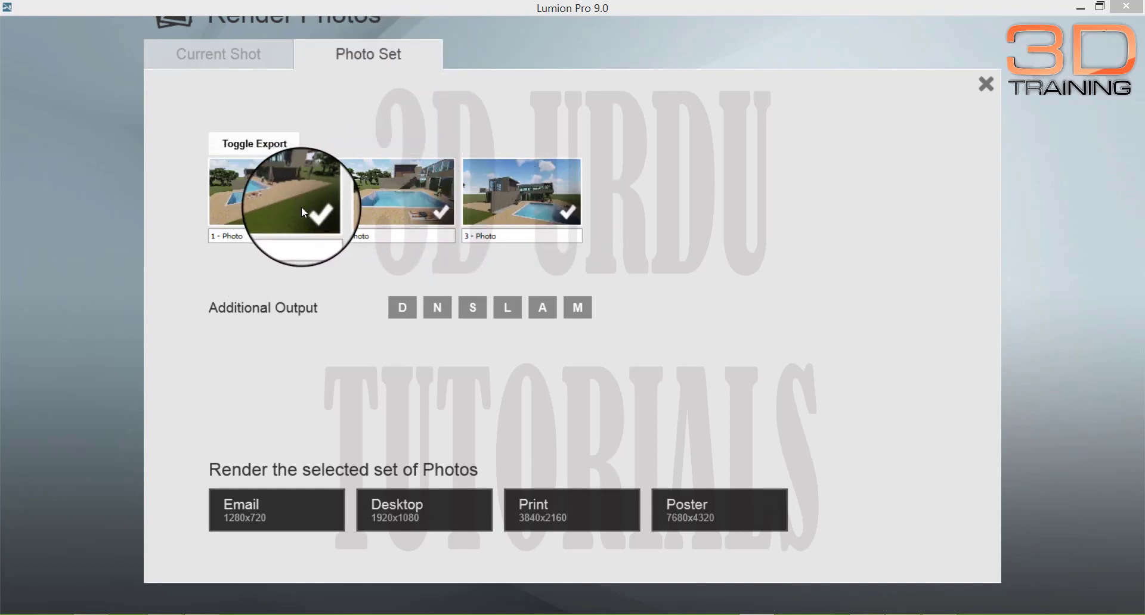
click(405, 208)
click(528, 209)
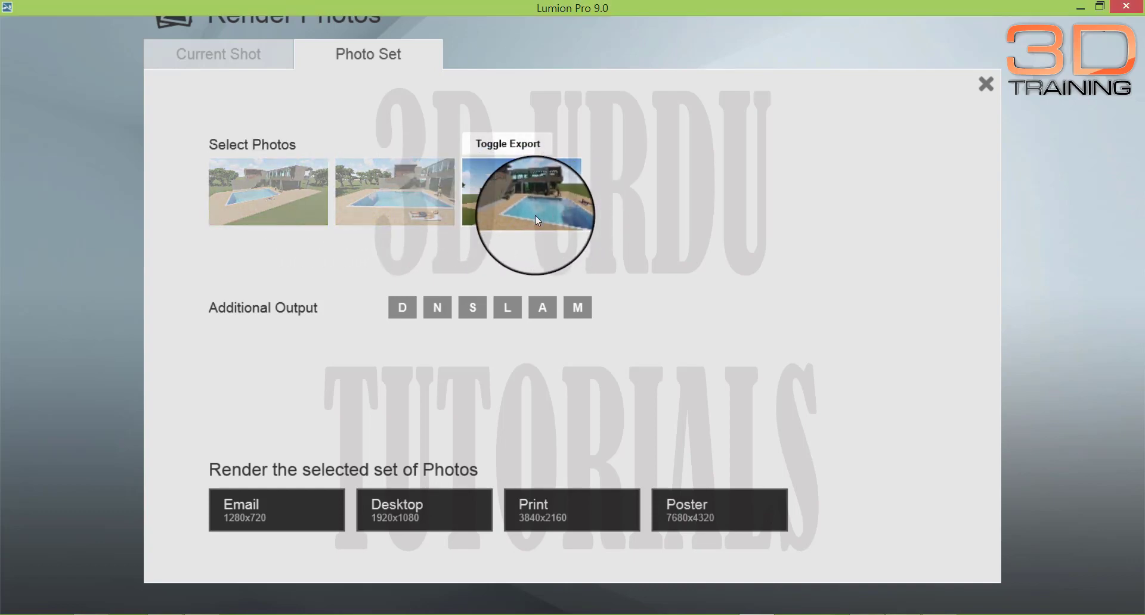
click(423, 209)
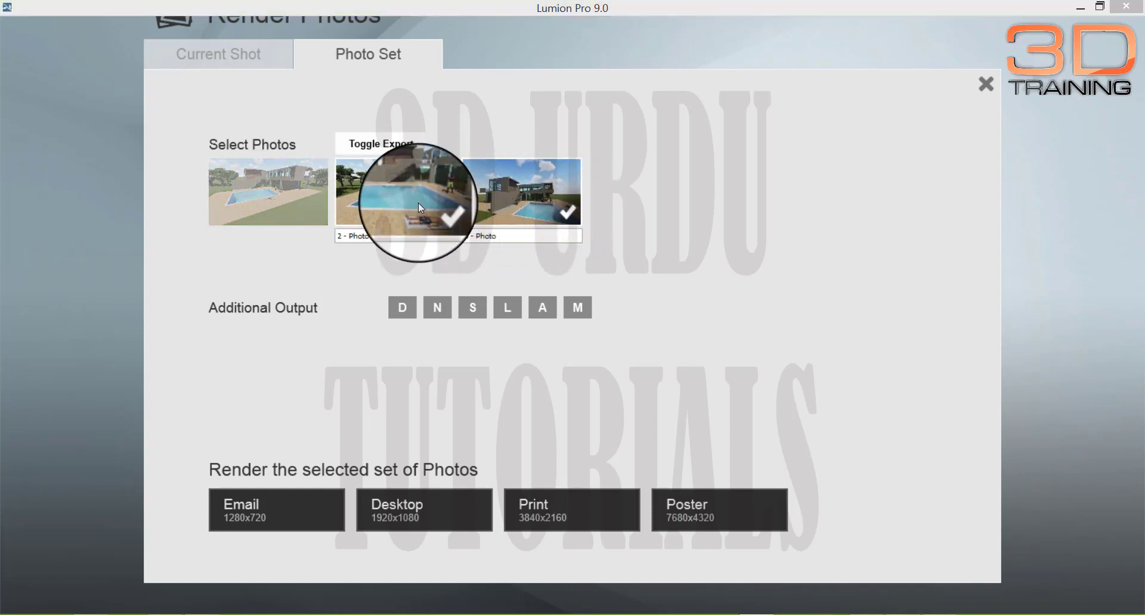
click(261, 213)
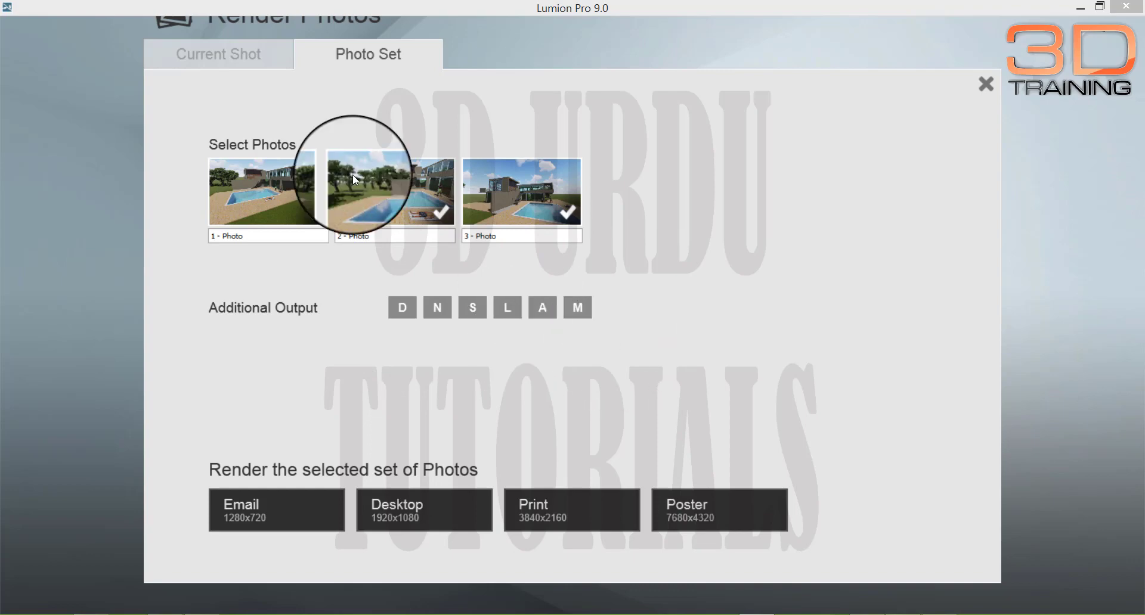
Step: Render the current shot at Email size, 1280x720, and save it as JPG file m in the Pictures folder
click(255, 52)
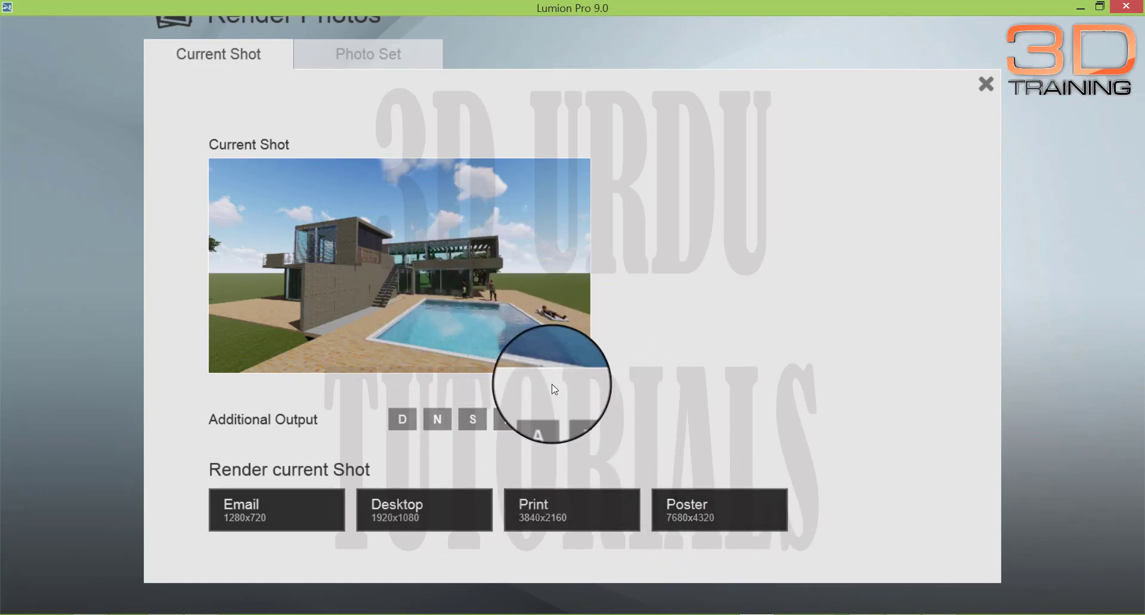
click(256, 513)
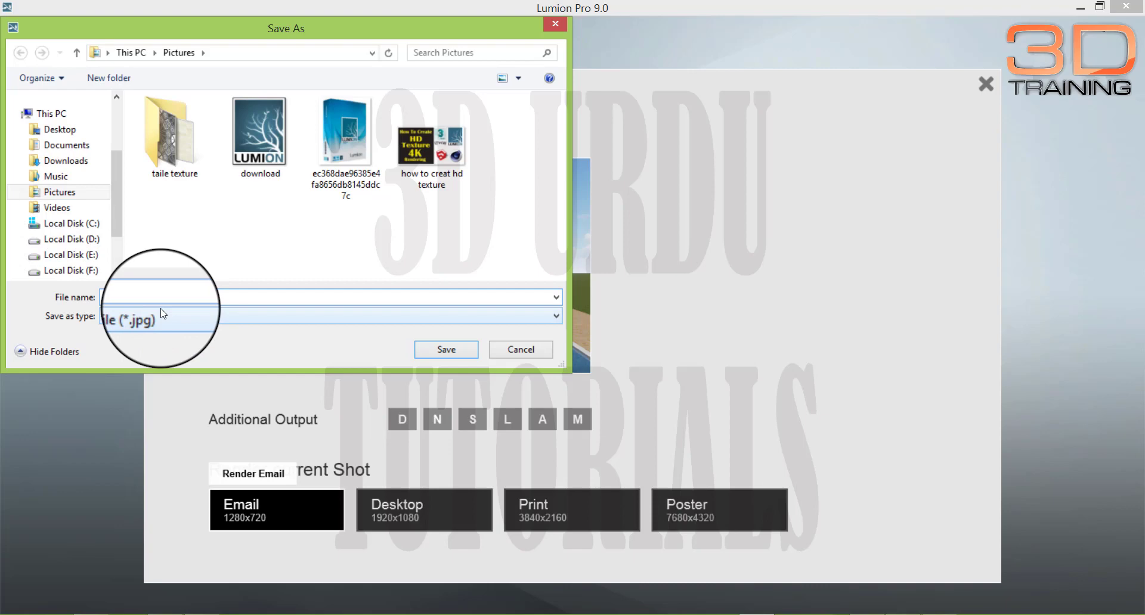
text(m)
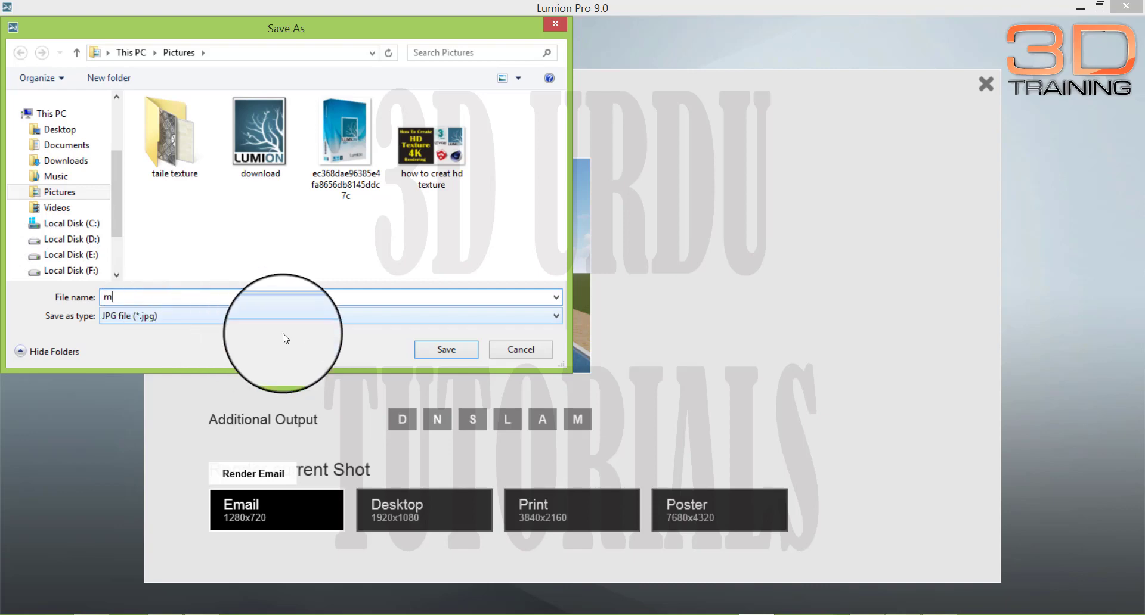
click(461, 351)
click(532, 360)
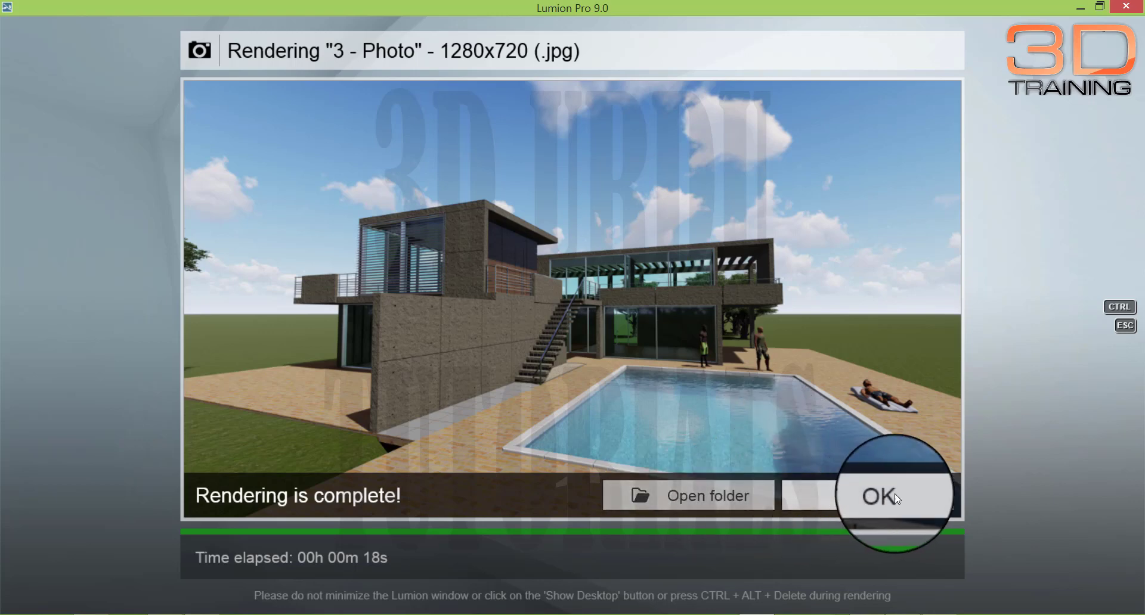
Step: Open the render's output folder and examine the image m at closer and wider zoom levels
click(713, 502)
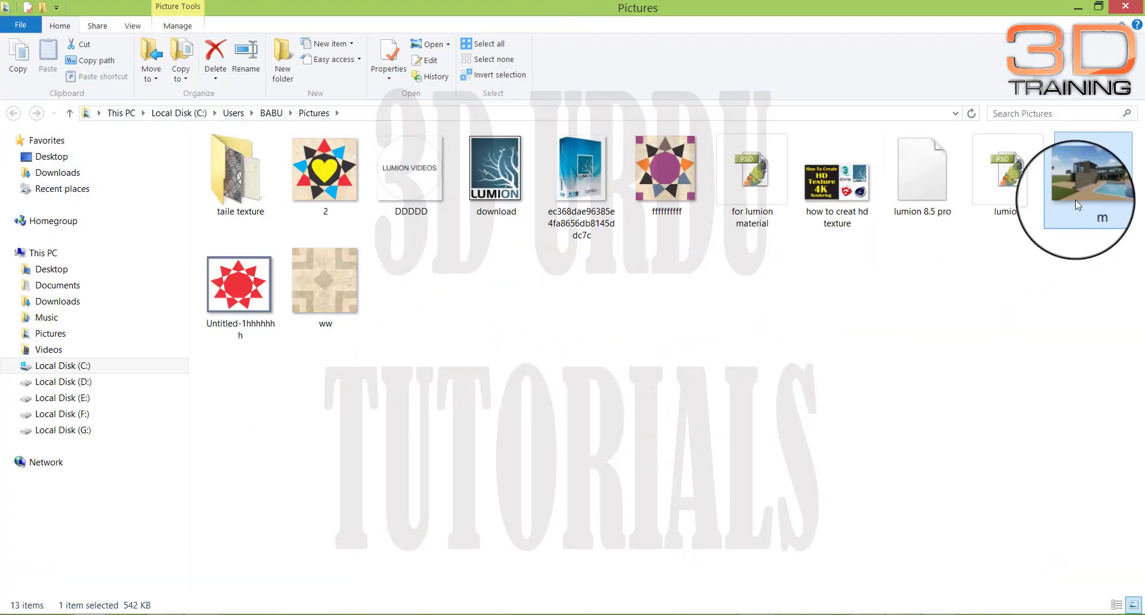
double_click(1090, 200)
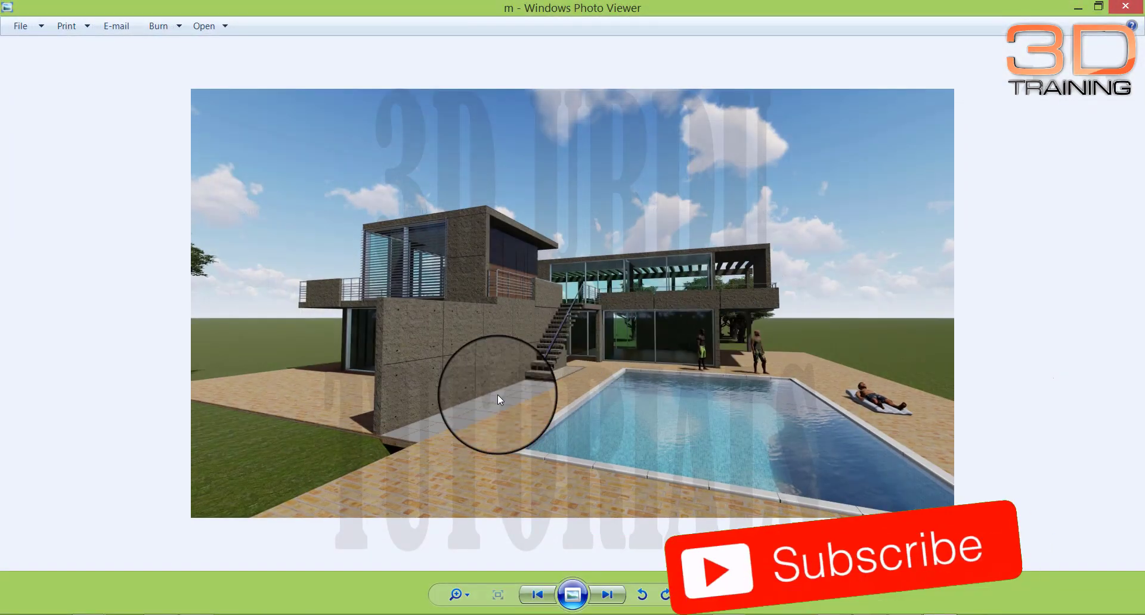
scroll(593, 416, up, 3)
scroll(592, 414, down, 3)
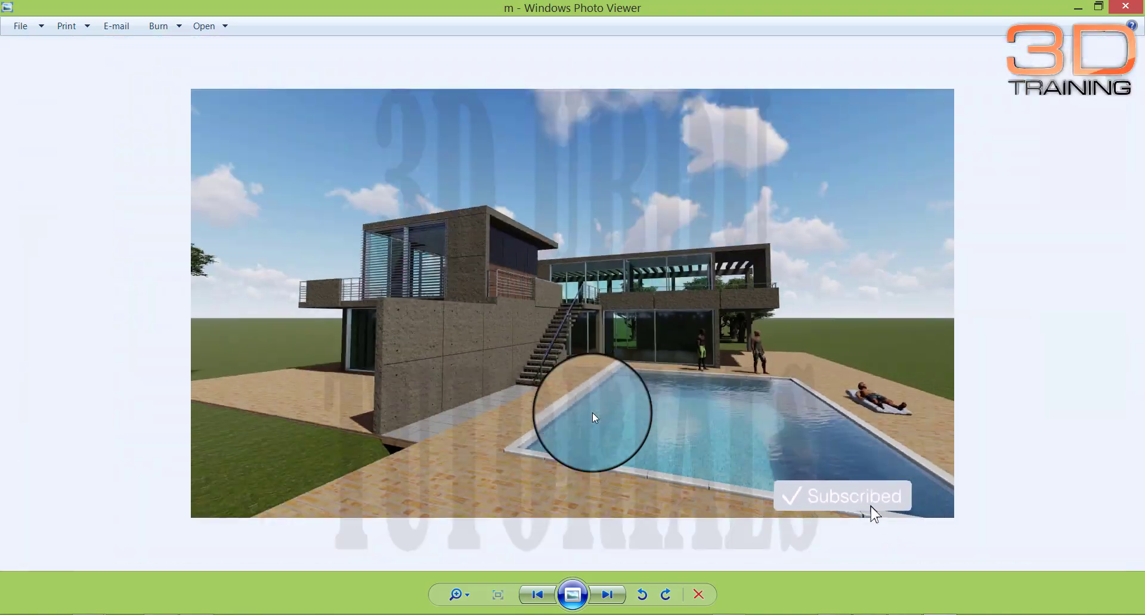
scroll(592, 412, up, 3)
scroll(592, 412, down, 2)
scroll(592, 413, down, 3)
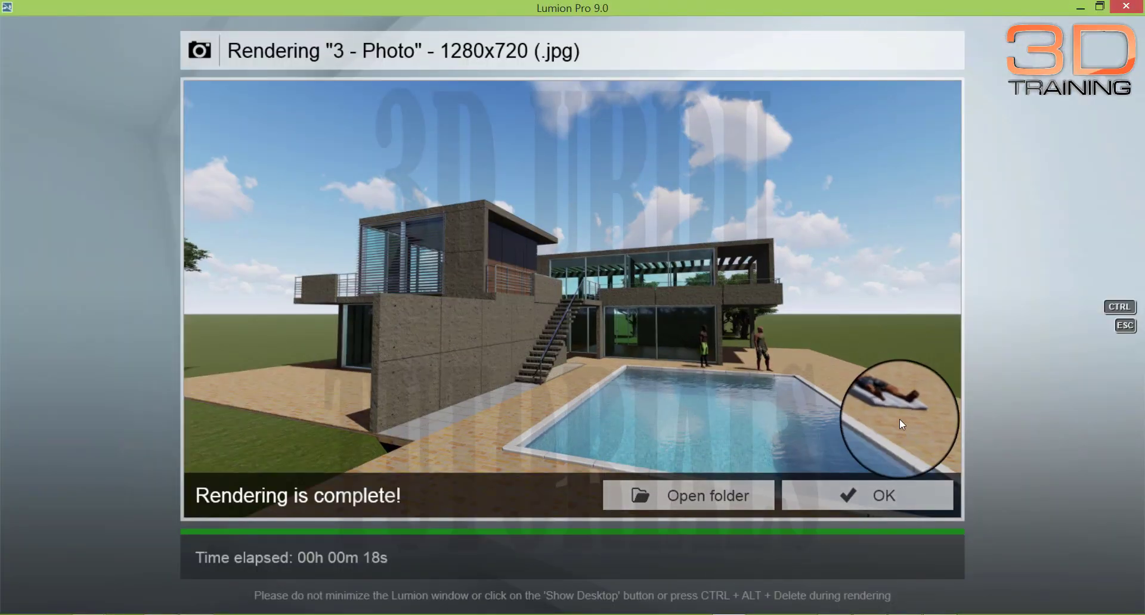
Step: Close the finished render, aim the Build mode camera down over the pool terrace and switch to Movie mode
click(881, 496)
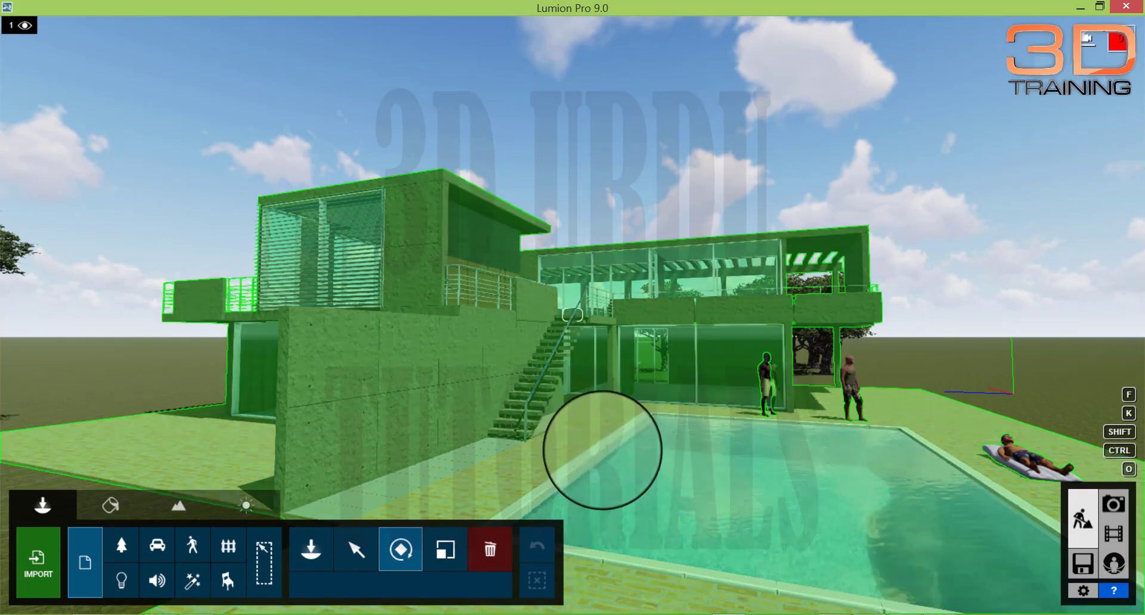
right_drag(602, 451, 602, 452)
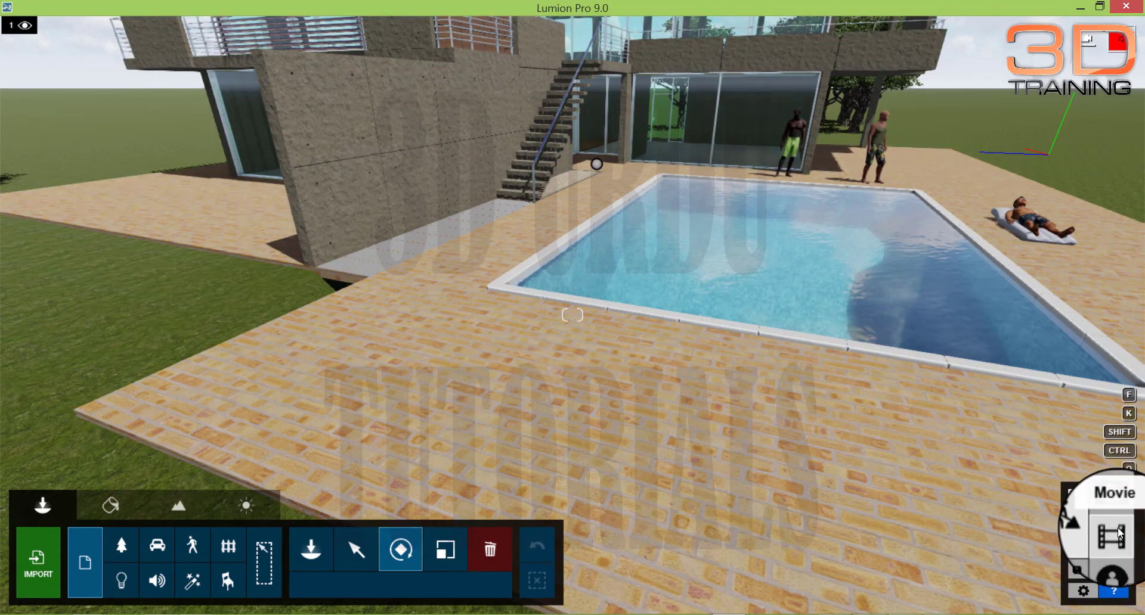
click(1119, 538)
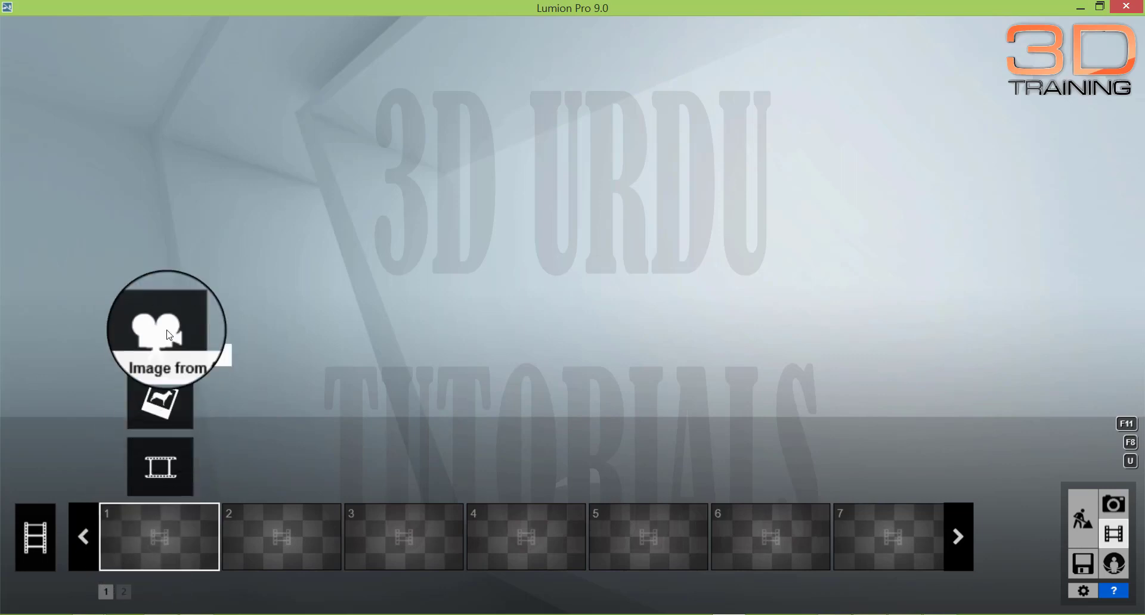
Step: Import the pak flag MP4 from the pak flag folder in Videos into movie slot 1 and play it
click(163, 474)
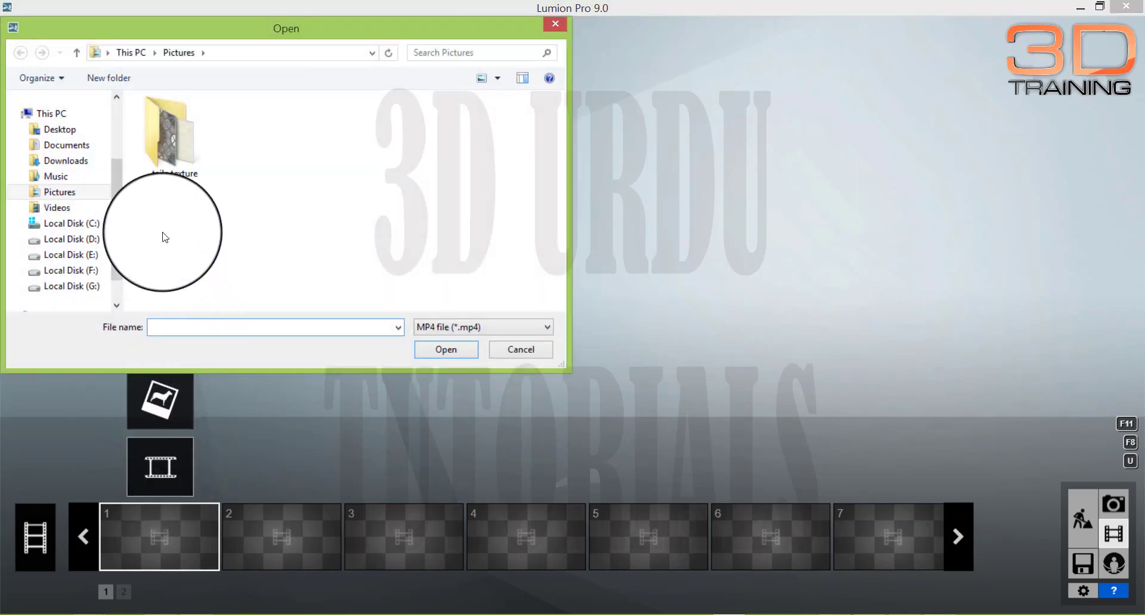
click(58, 208)
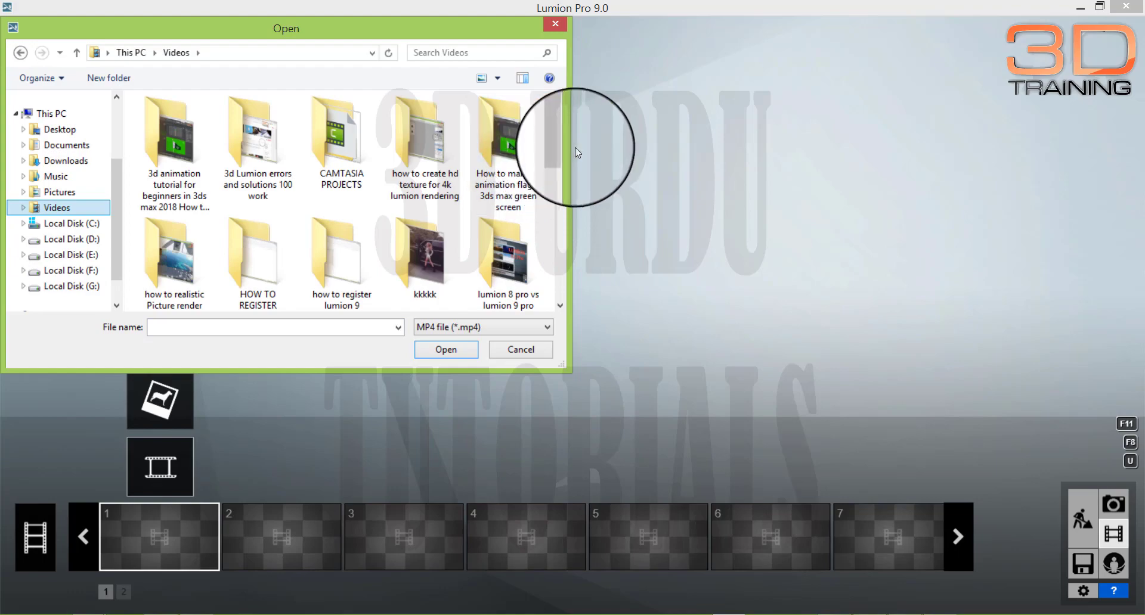
scroll(537, 228, down, 5)
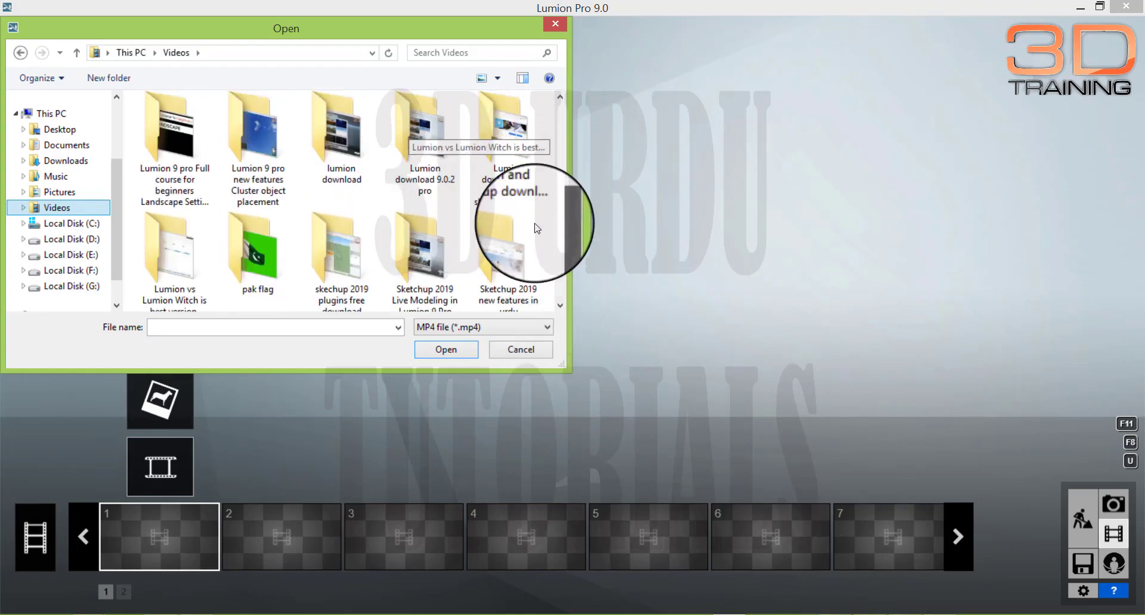
scroll(536, 227, up, 2)
scroll(536, 143, down, 5)
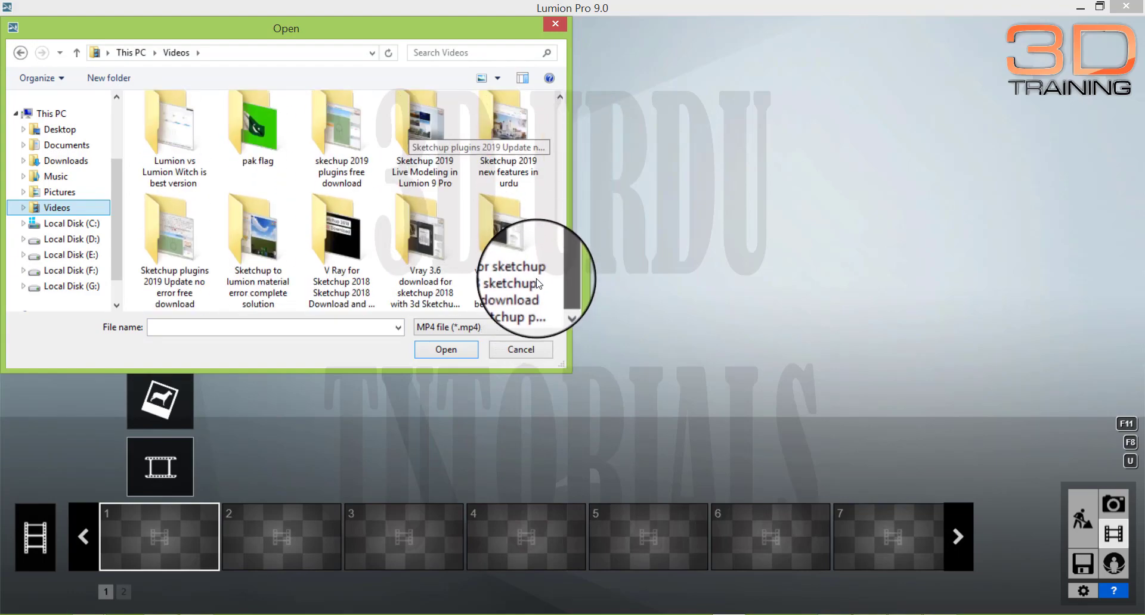
double_click(269, 145)
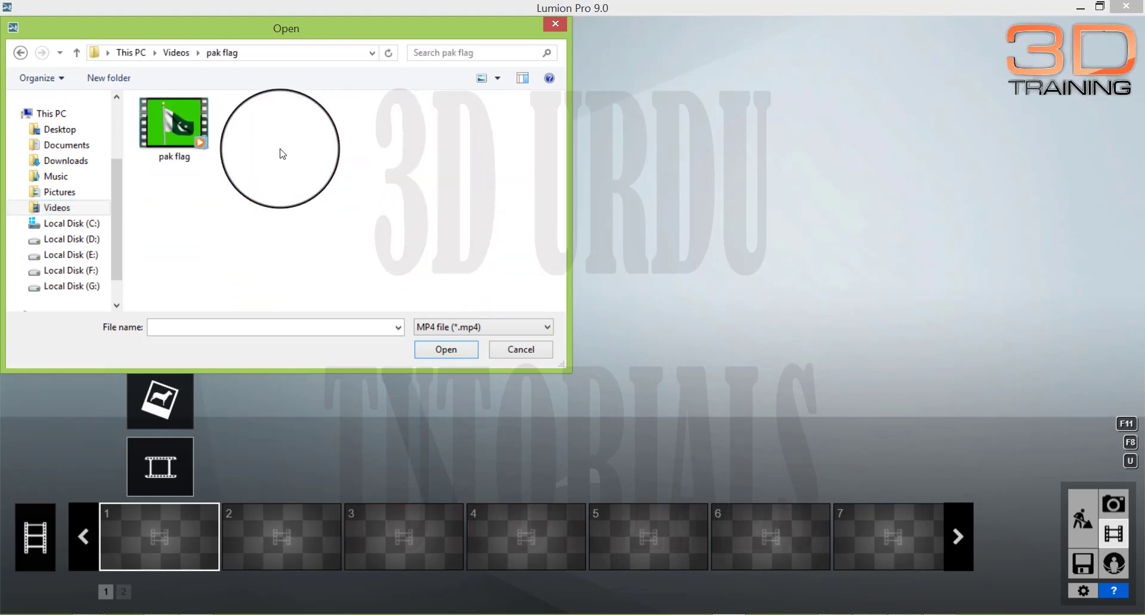
click(174, 125)
click(446, 349)
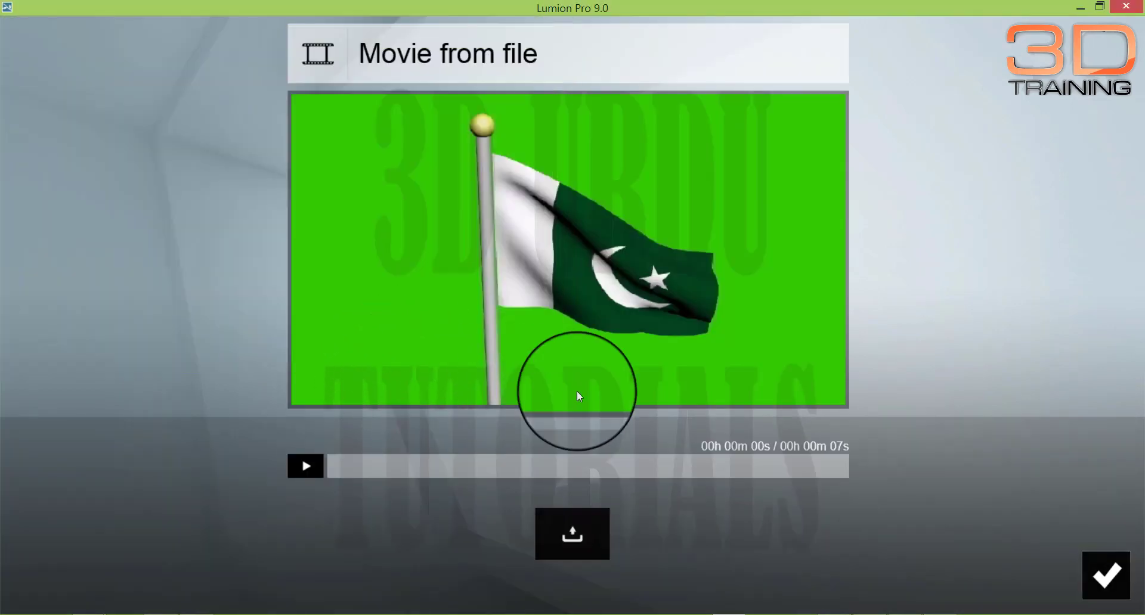
click(1105, 576)
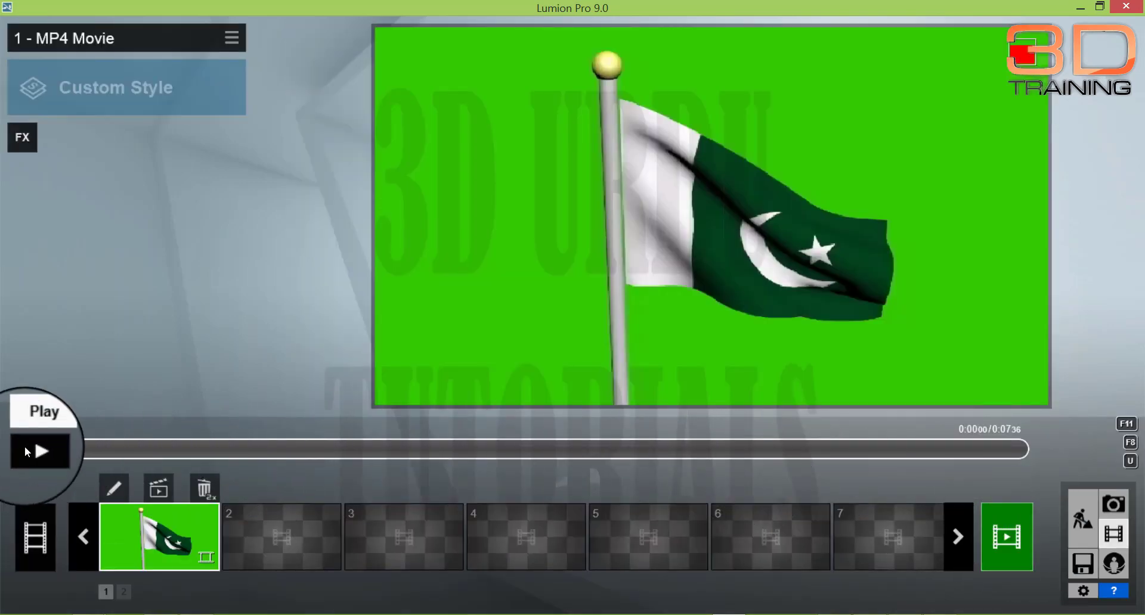
click(27, 452)
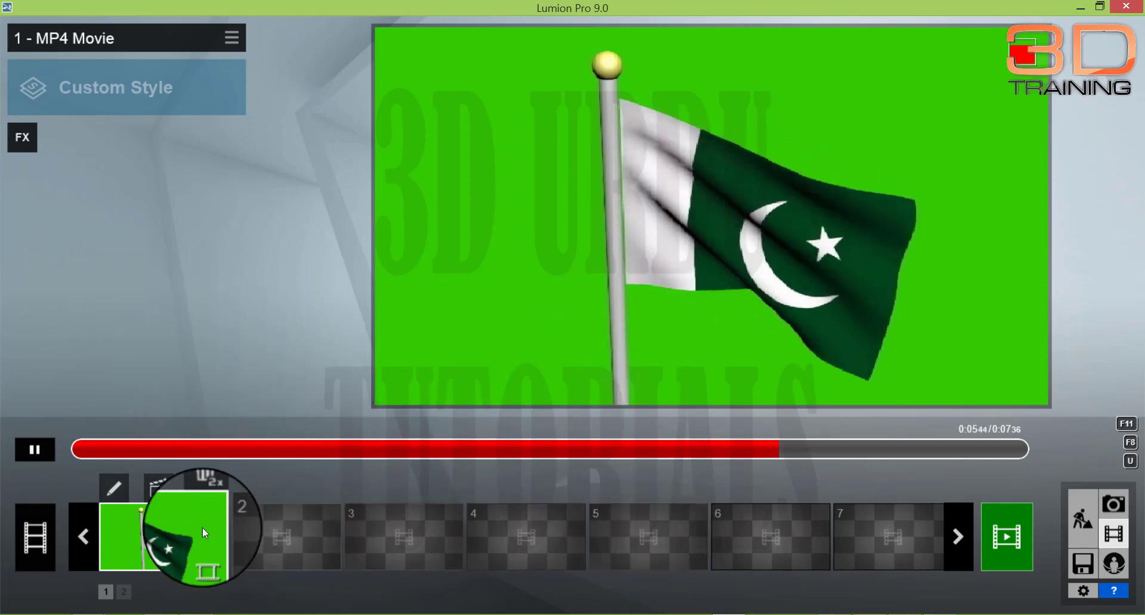
Step: Replace the flag clip in movie slot 1 with the rendered house image m from the Pictures folder
double_click(203, 489)
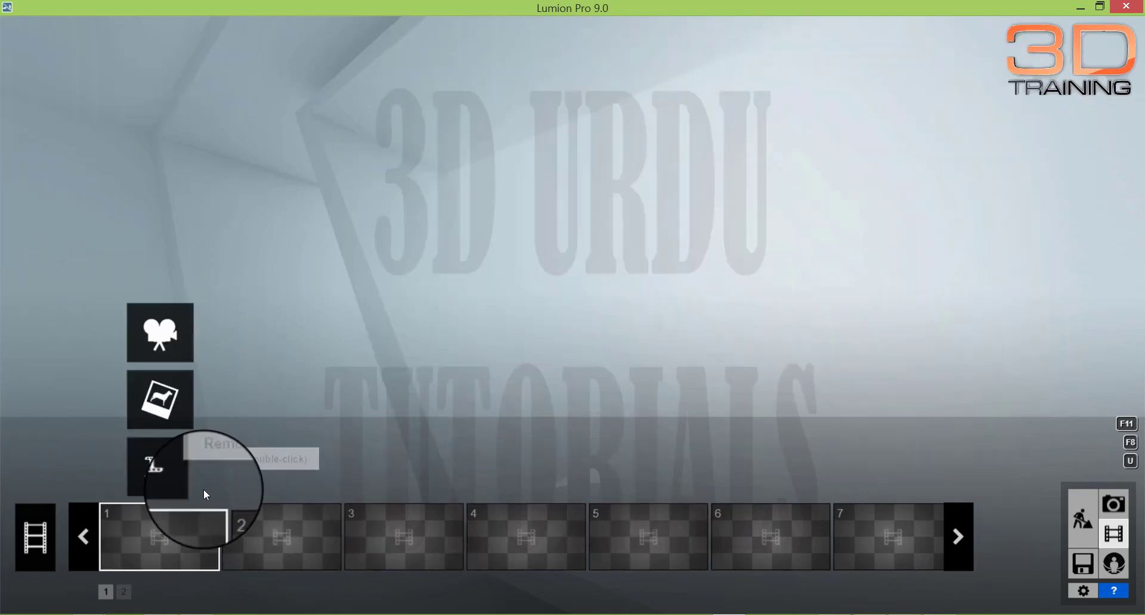
click(164, 409)
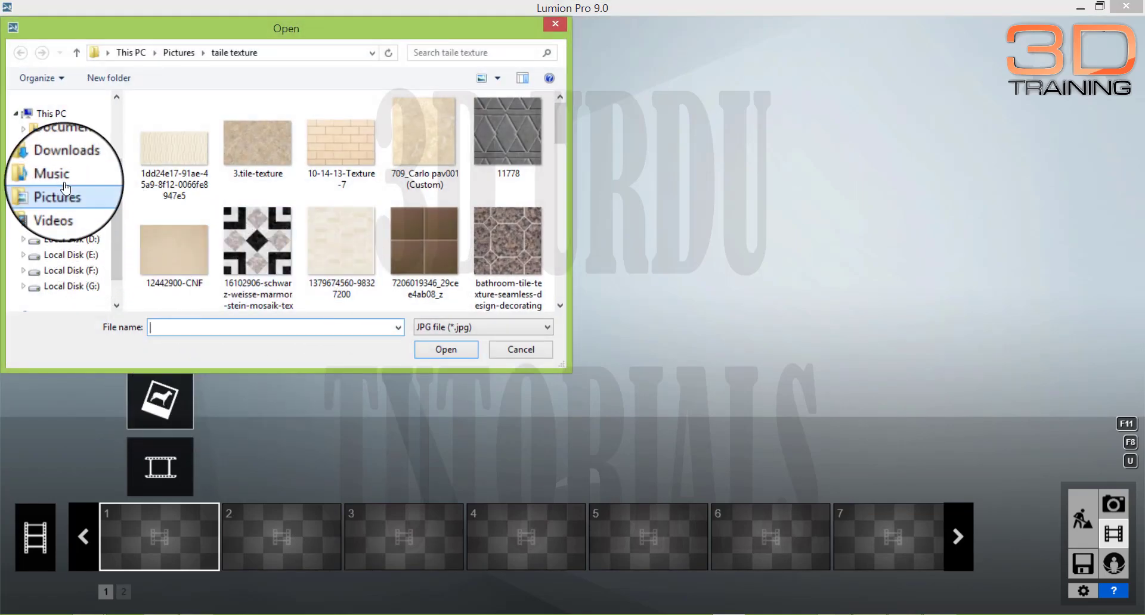
click(60, 191)
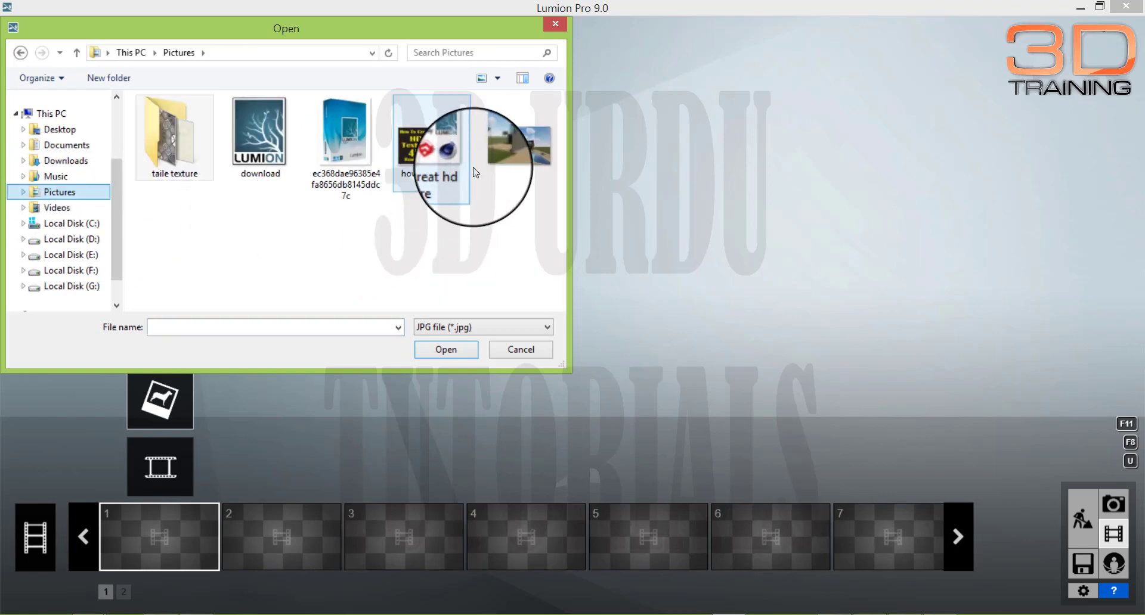
click(518, 149)
click(446, 349)
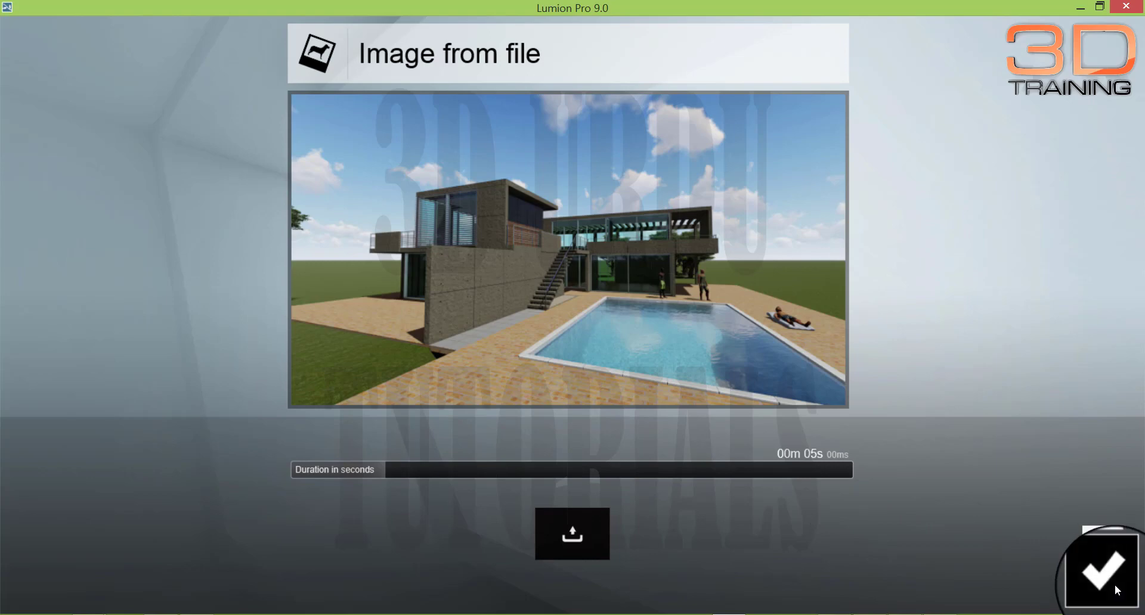
click(1101, 569)
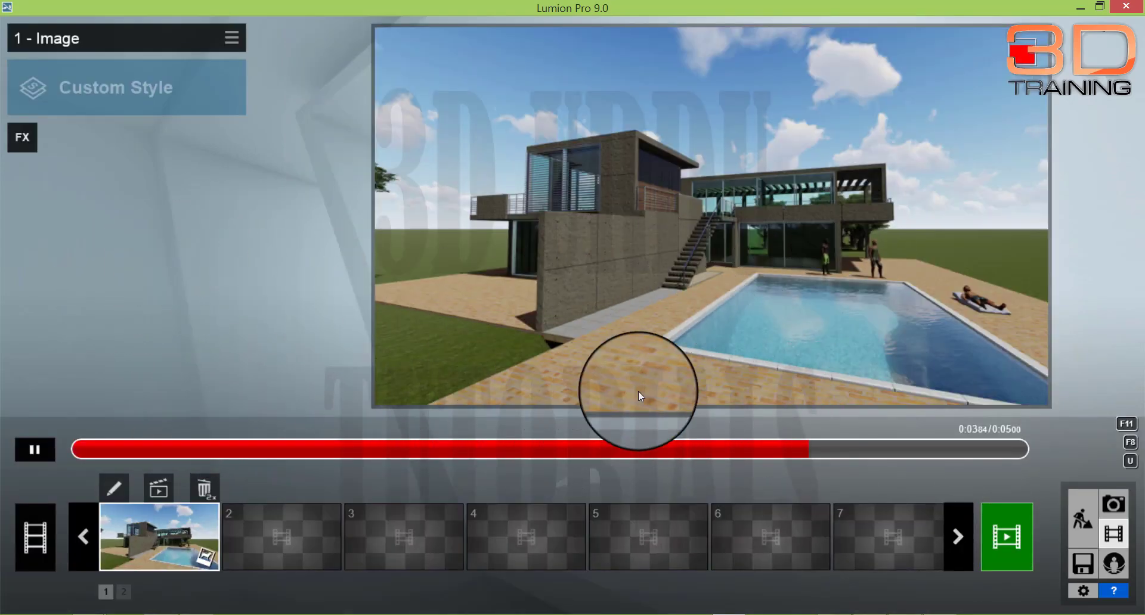
Step: Remove the image clip, start recording a camera clip in slot 1 and frame the house with the whole pool
double_click(204, 493)
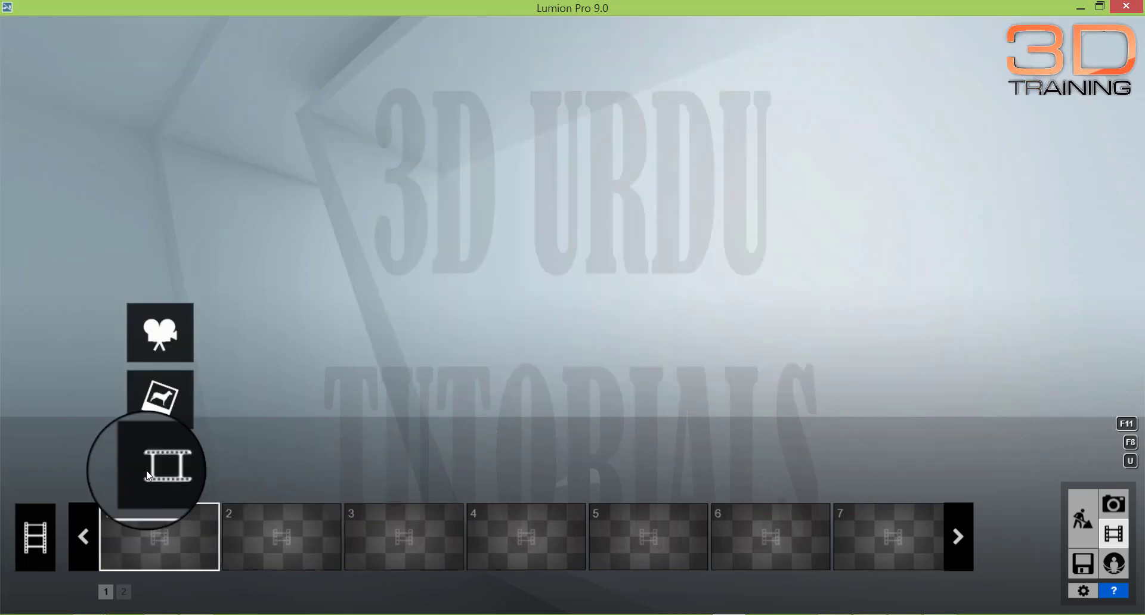
click(160, 332)
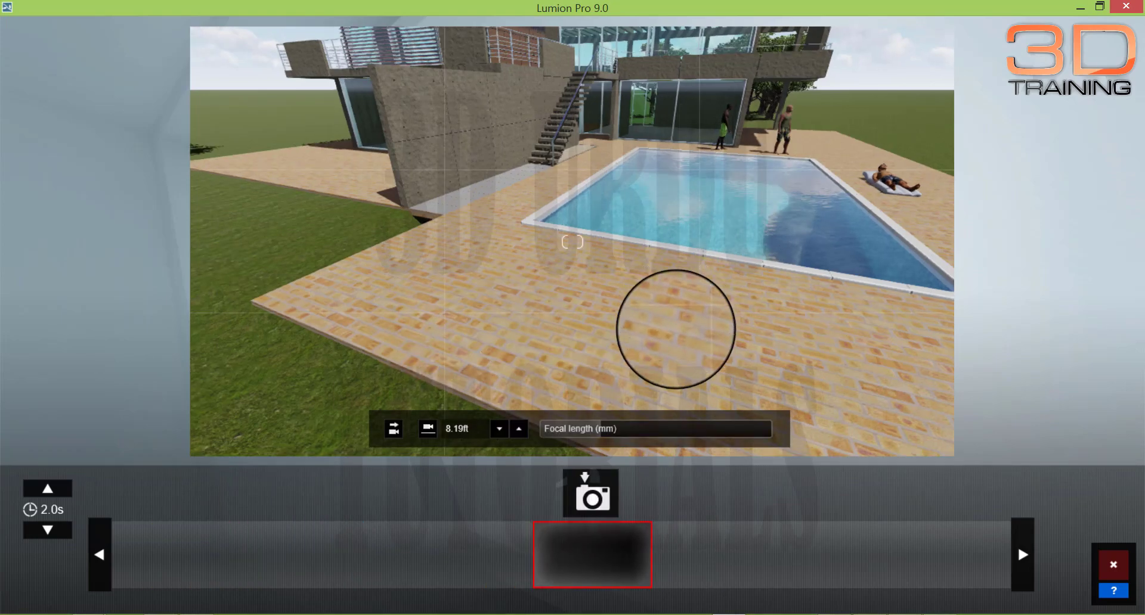
mouse_move(676, 329)
right_down()
mouse_move(683, 321)
mouse_move(661, 334)
right_up()
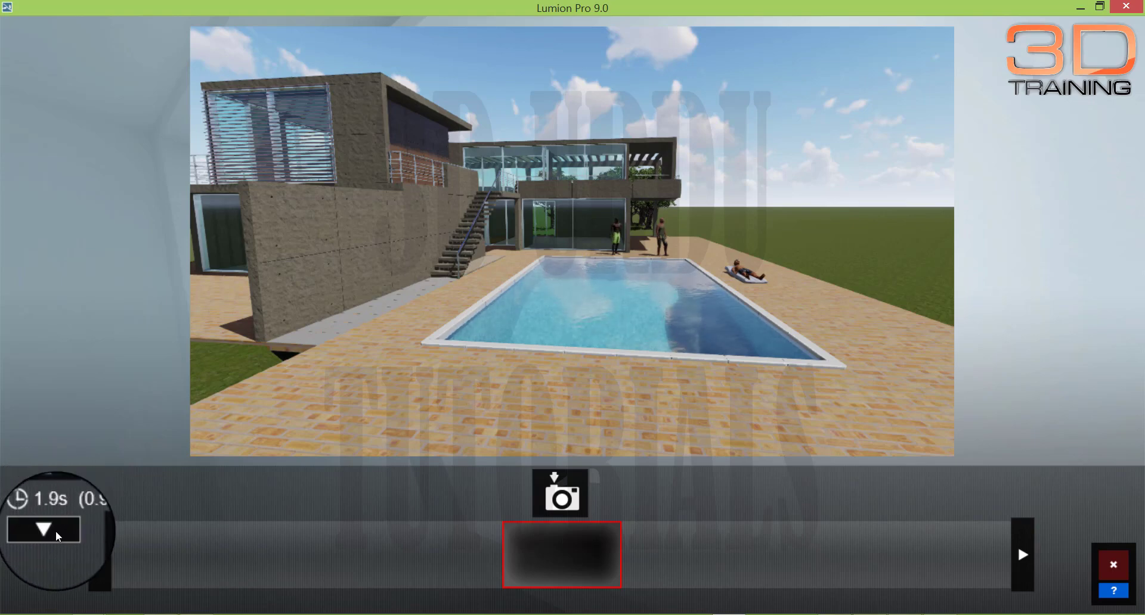
Step: Lower the recorded clip's duration to 0.9 s and raise it to 1.8 s
click(58, 537)
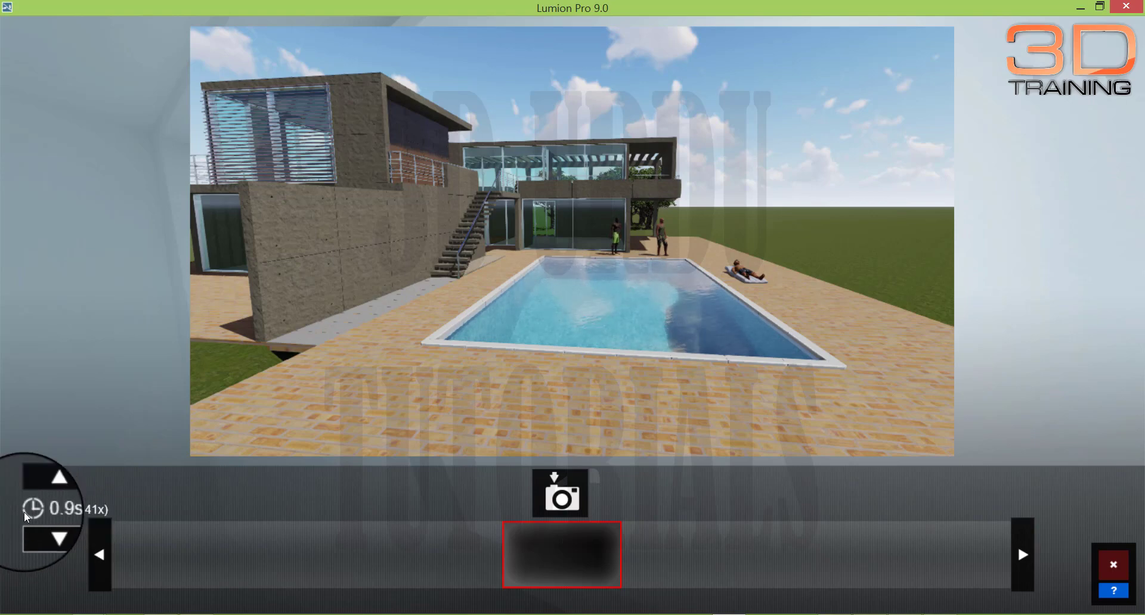
click(48, 537)
click(39, 492)
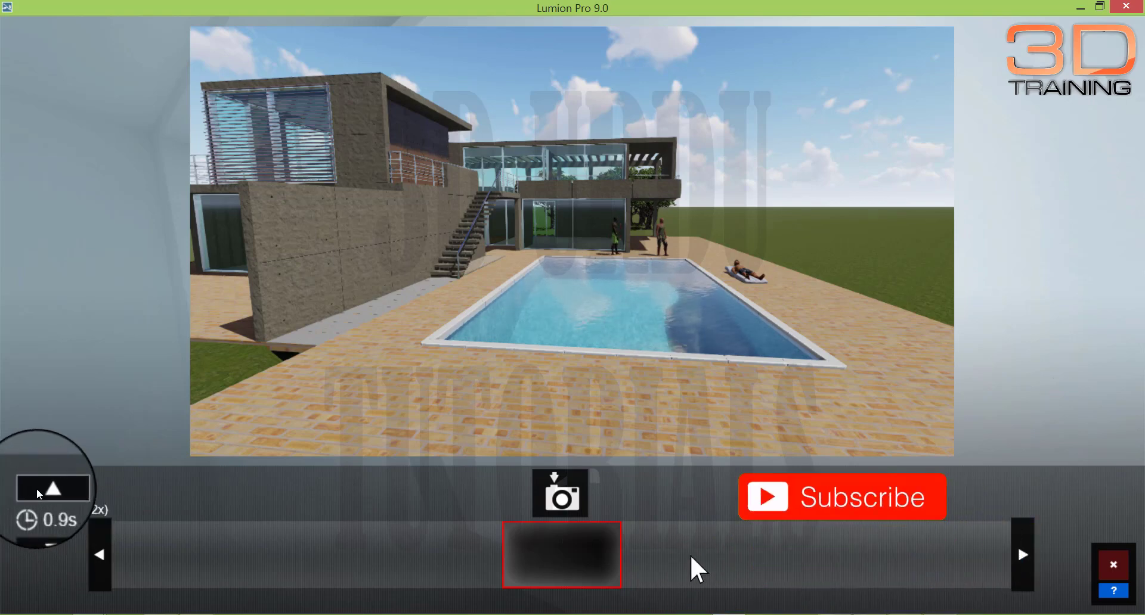
click(39, 492)
click(40, 493)
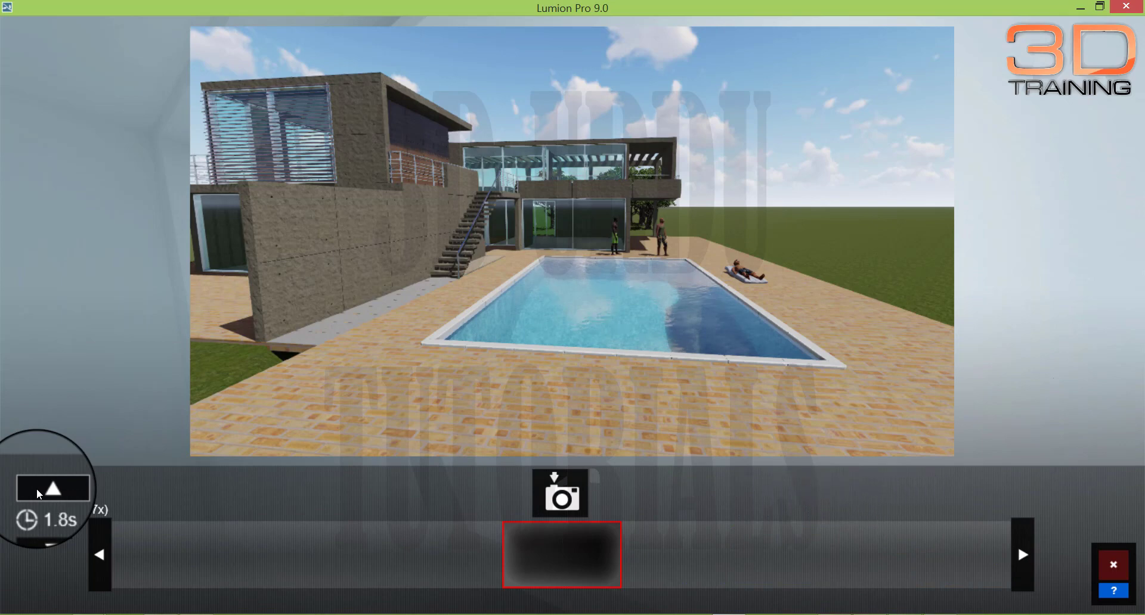
Step: Set the clip duration to 1.4 s and capture views of the whole pool, the house from across the lawn, and the man lying poolside
click(37, 494)
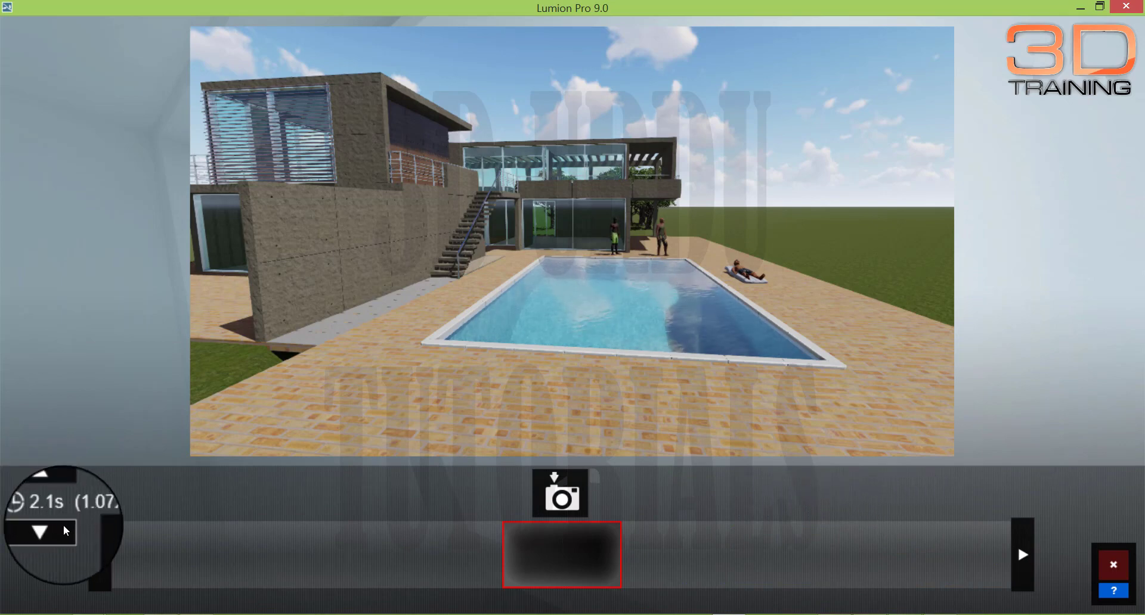
click(53, 529)
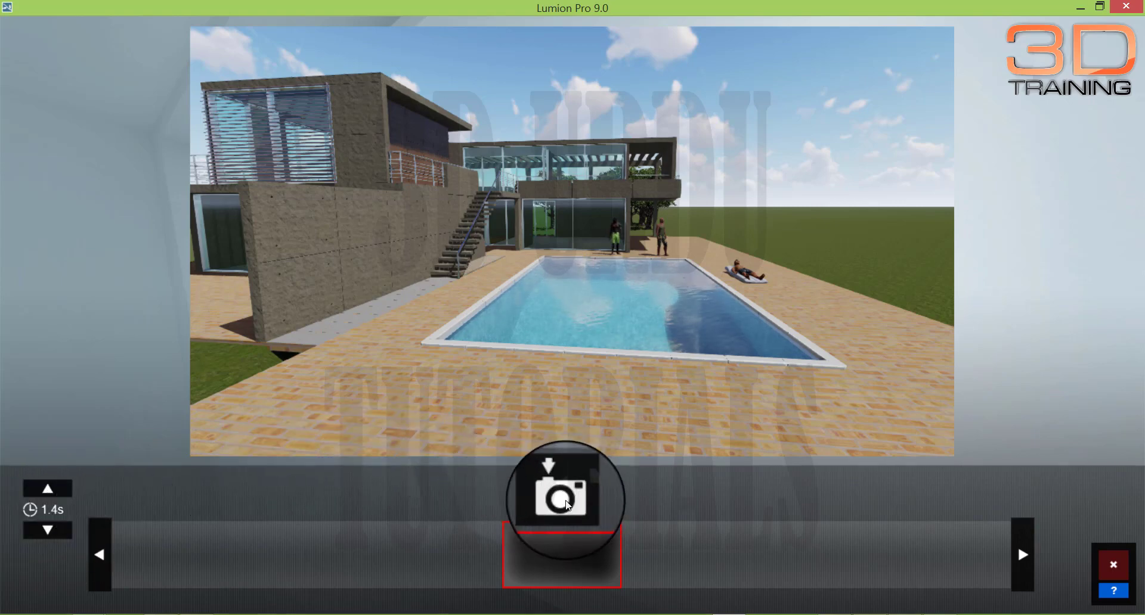
click(574, 483)
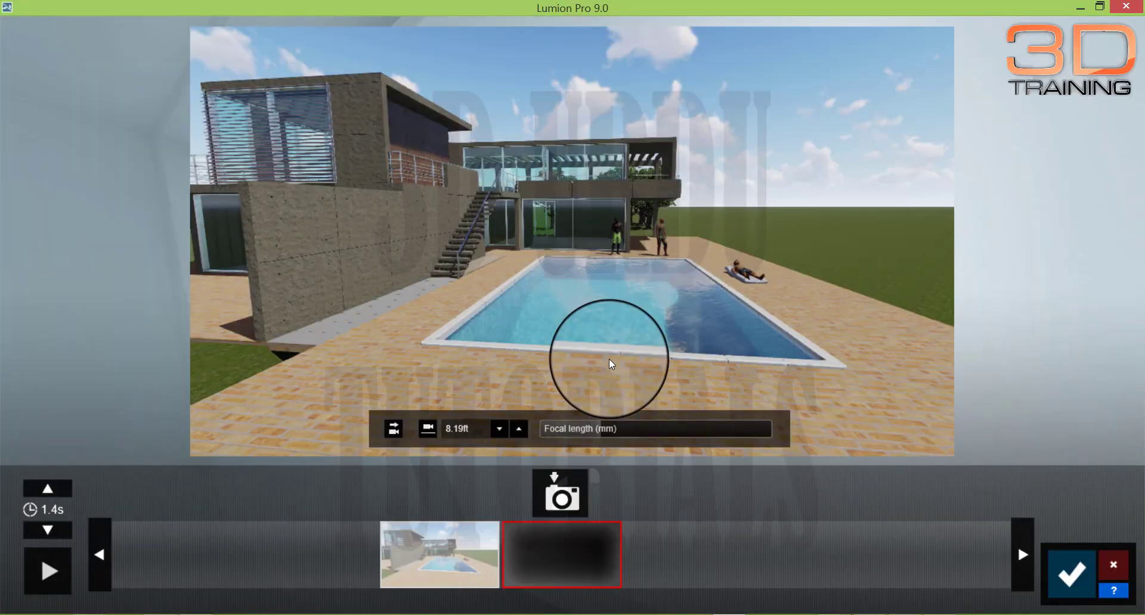
right_drag(649, 345, 723, 350)
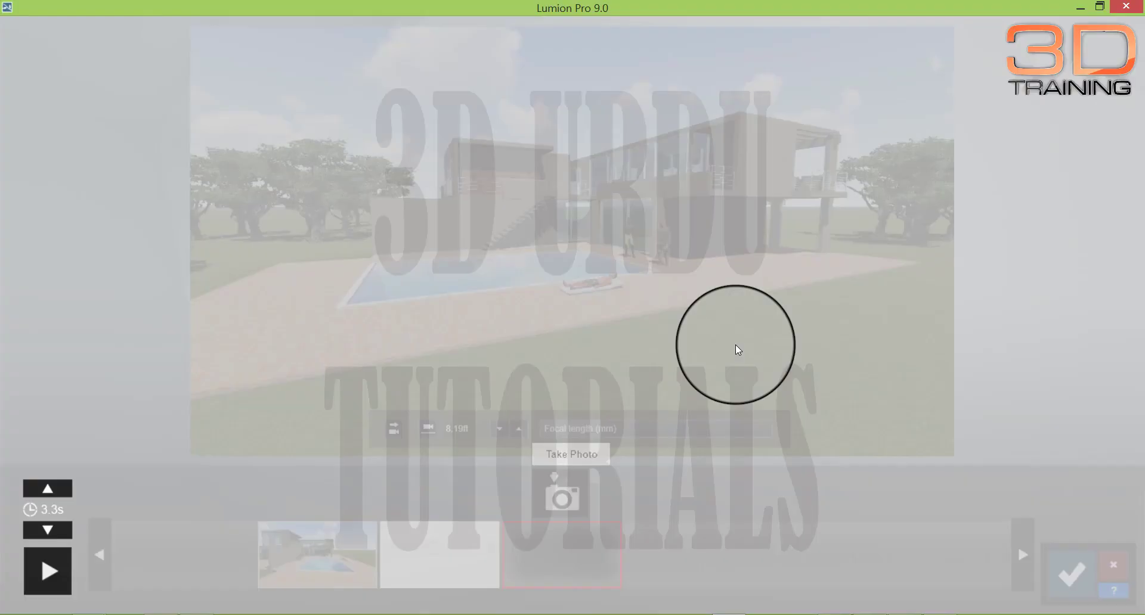
key(w)
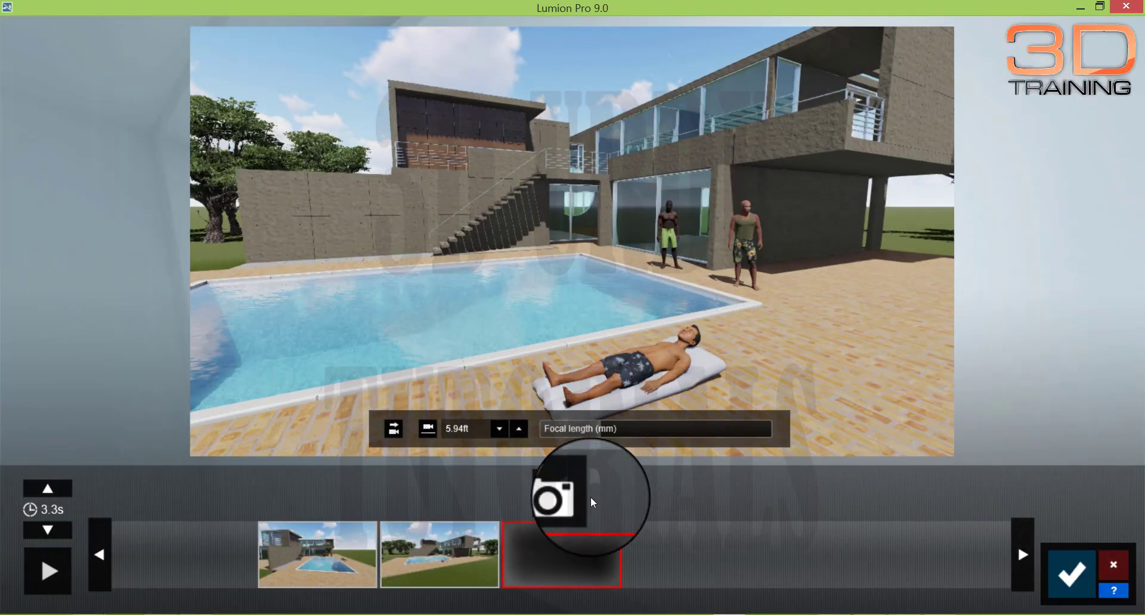
click(561, 494)
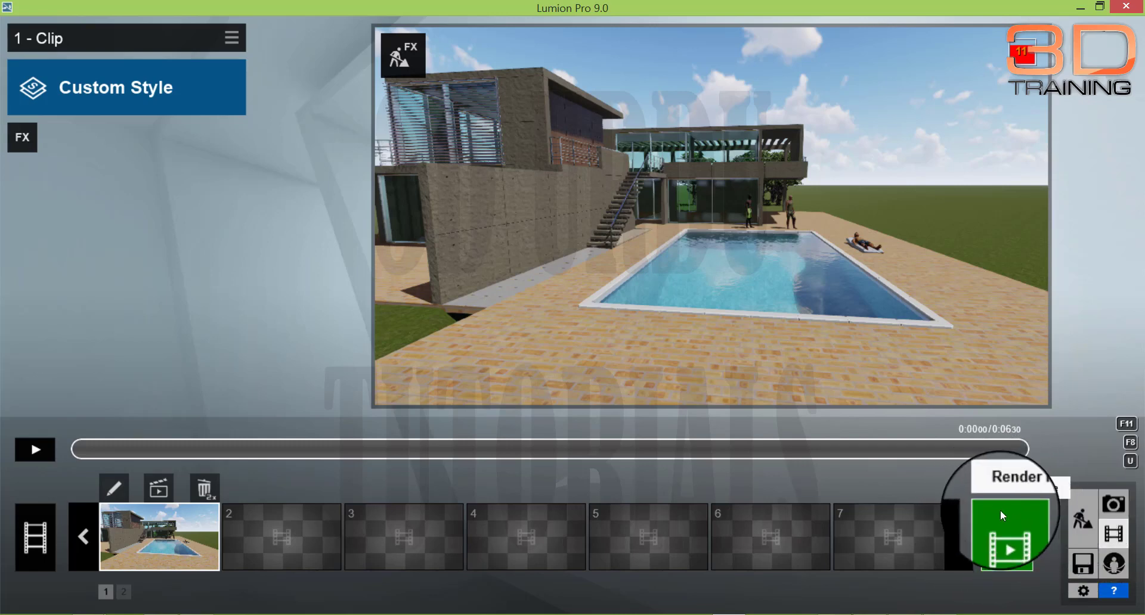
Step: Open the render settings for the entire movie and set the frame rate to 60 frames per second
click(1013, 535)
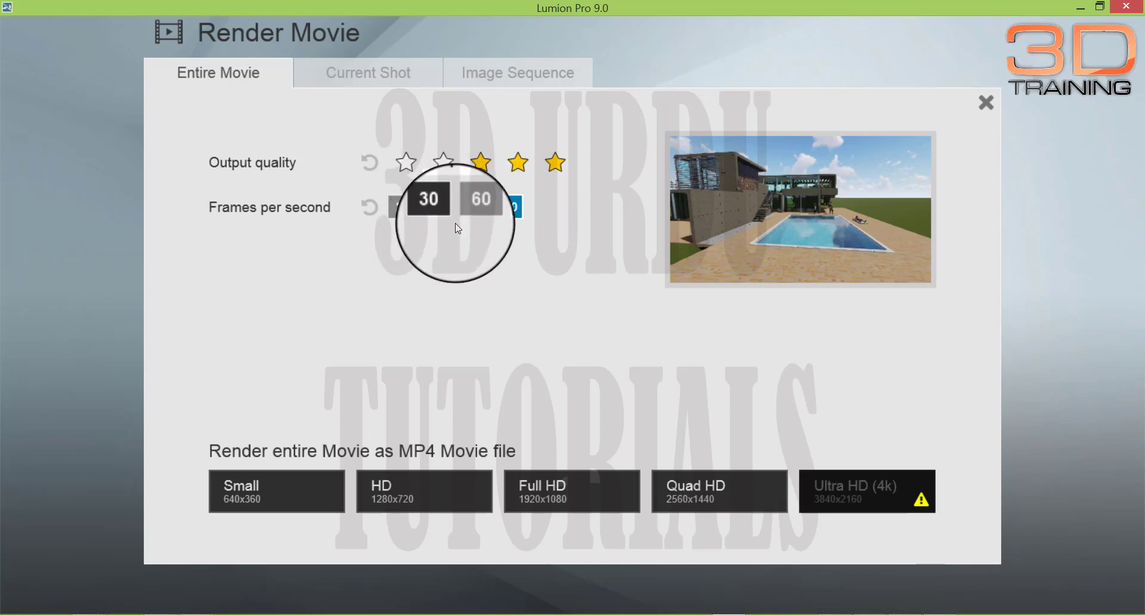
click(440, 213)
click(472, 213)
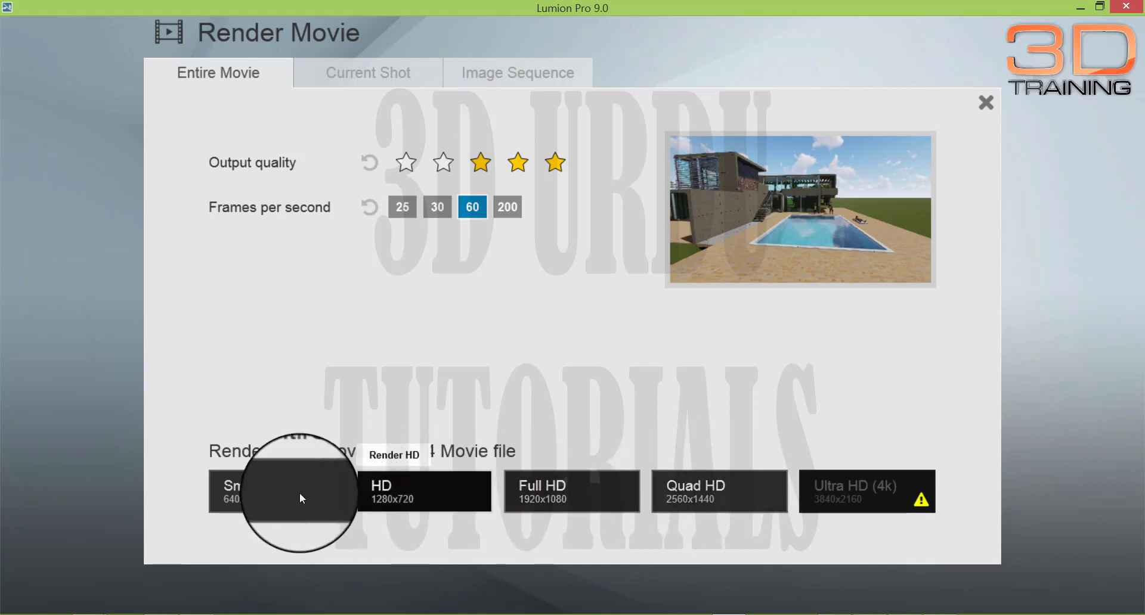
Step: Start rendering the entire movie as a Small 640x360 MP4 file named my, then cancel the rendering and return to the movie
mouse_move(856, 489)
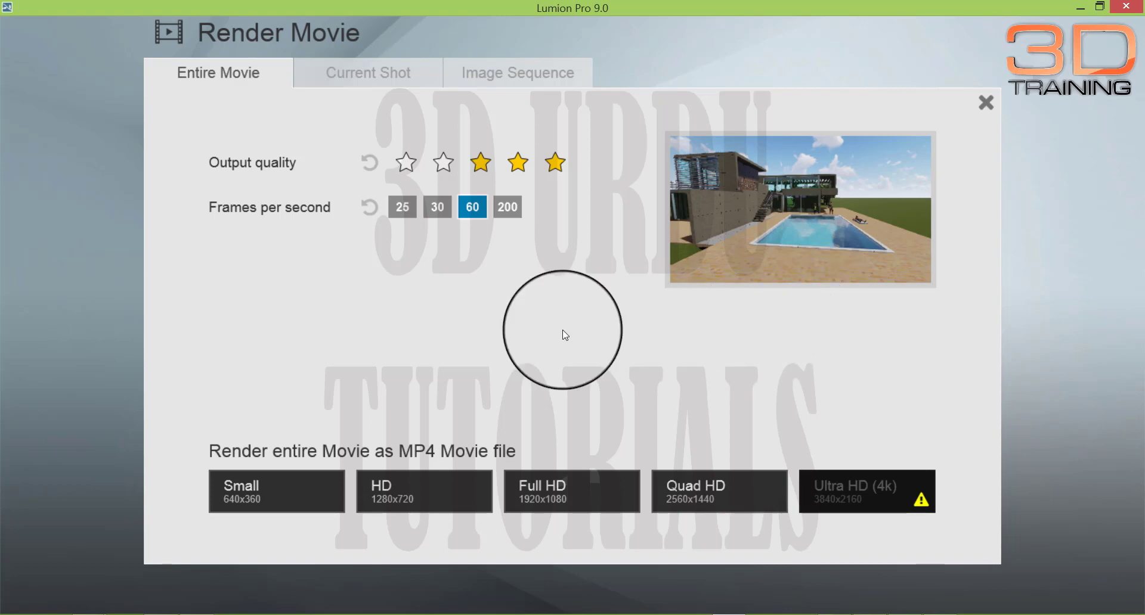
click(246, 505)
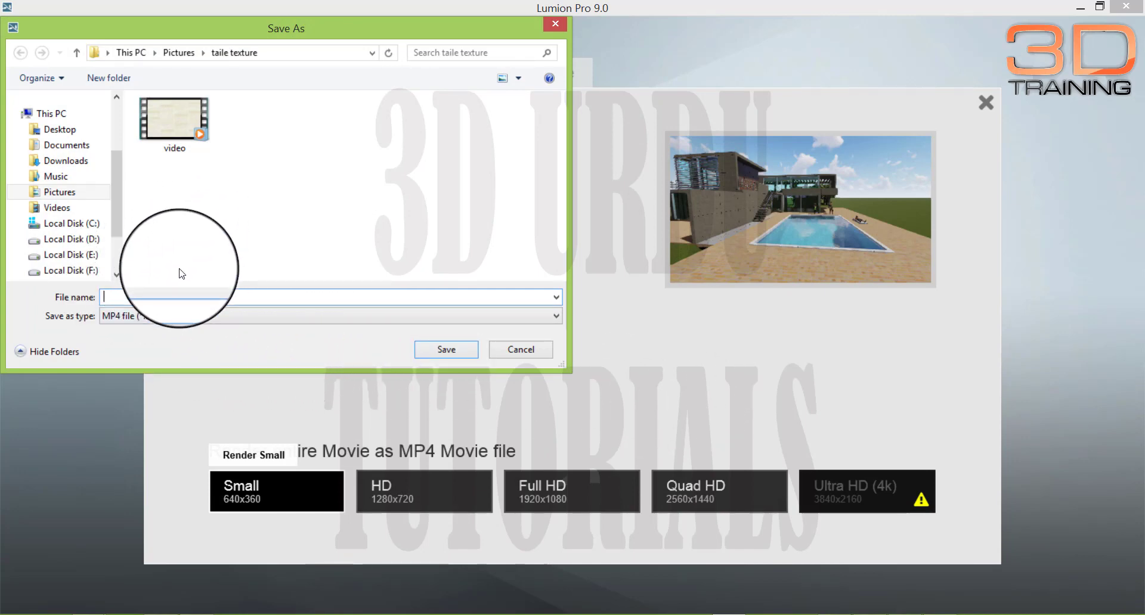
text(my)
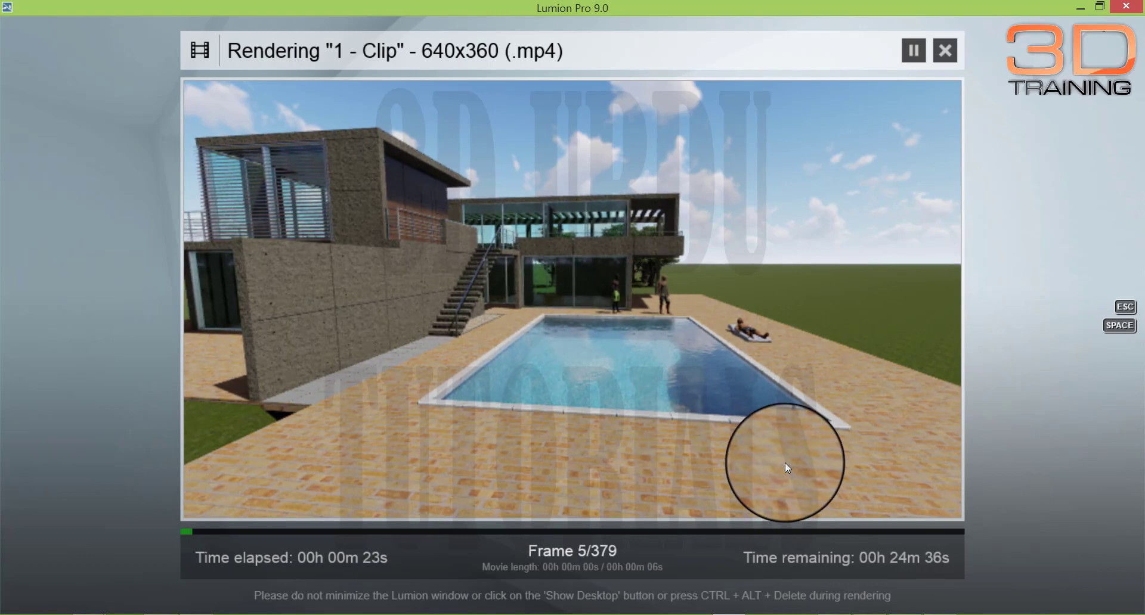
click(949, 51)
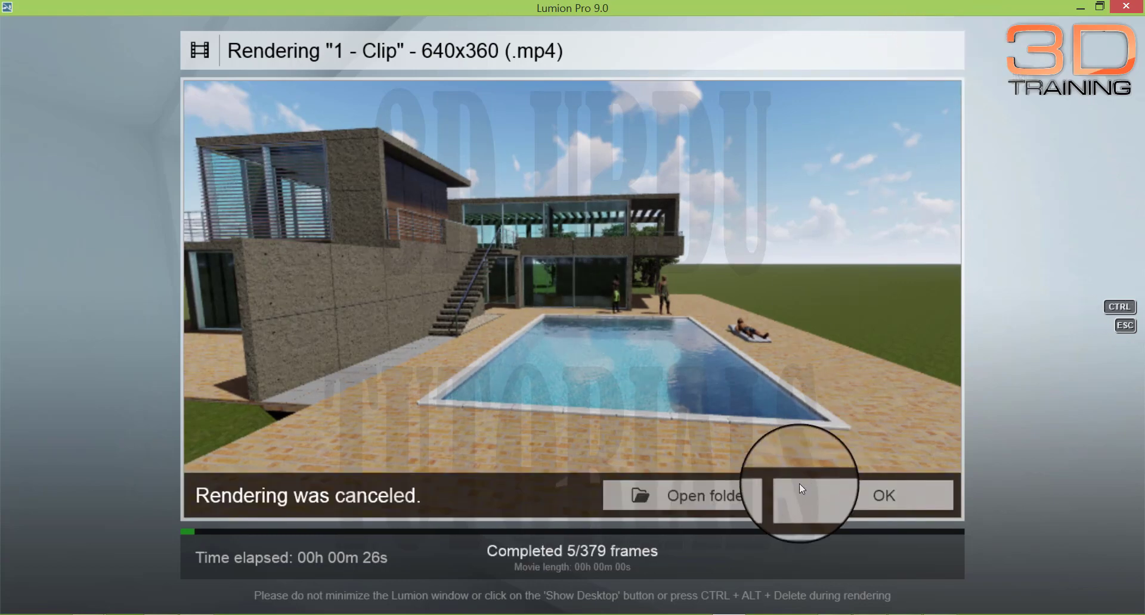
click(911, 501)
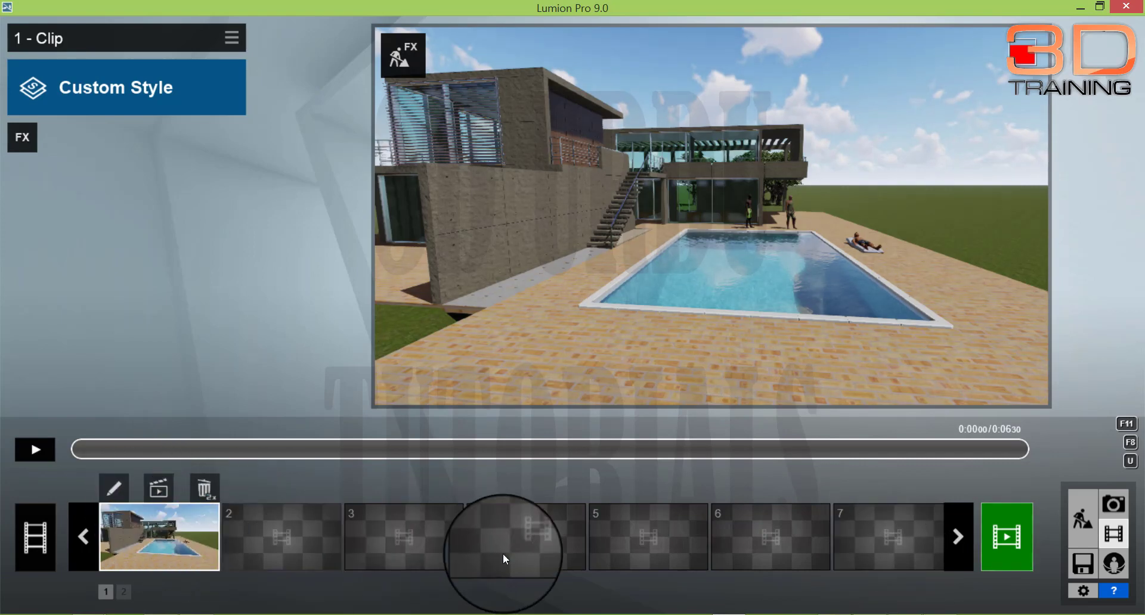
Step: Record a clip in movie slot 2 from the whole-pool view to a view including the lawn and trees beside the house, and save it
click(278, 543)
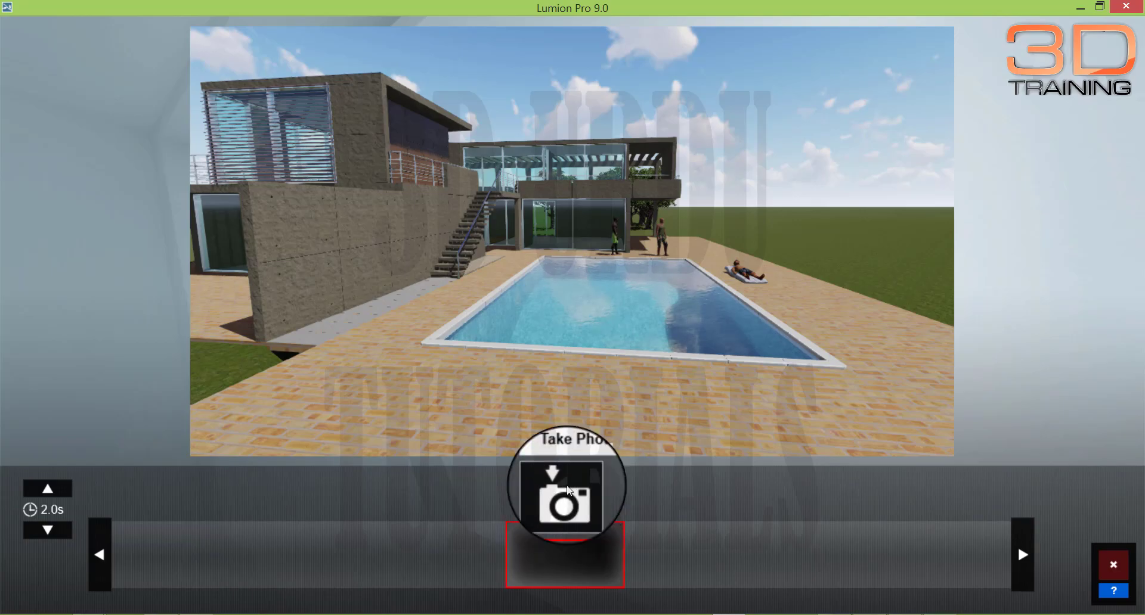
click(567, 504)
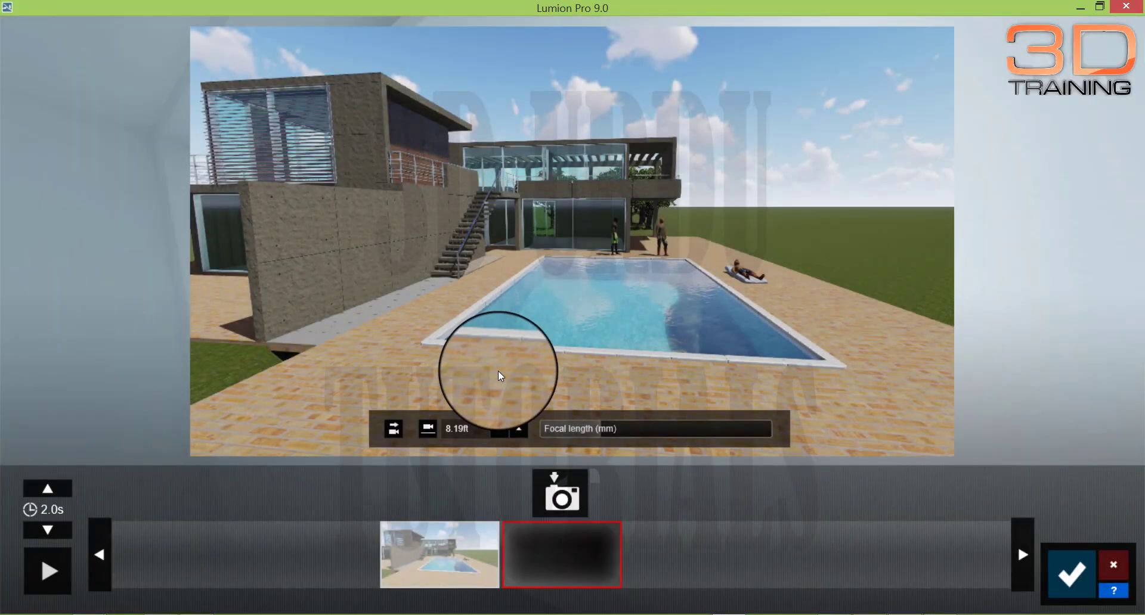
right_drag(495, 371, 497, 371)
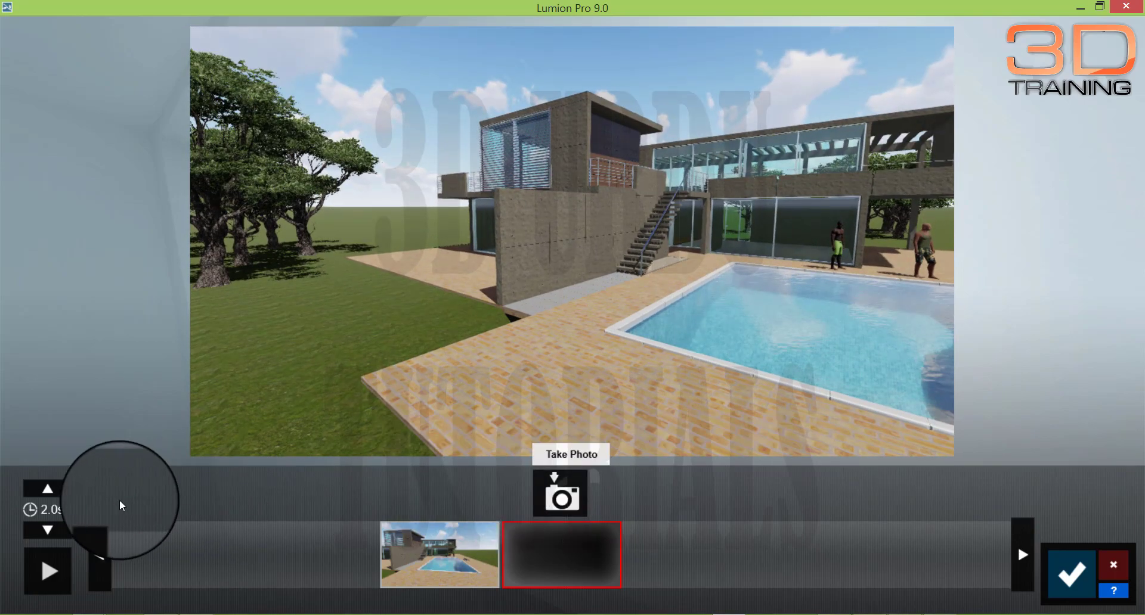
click(566, 510)
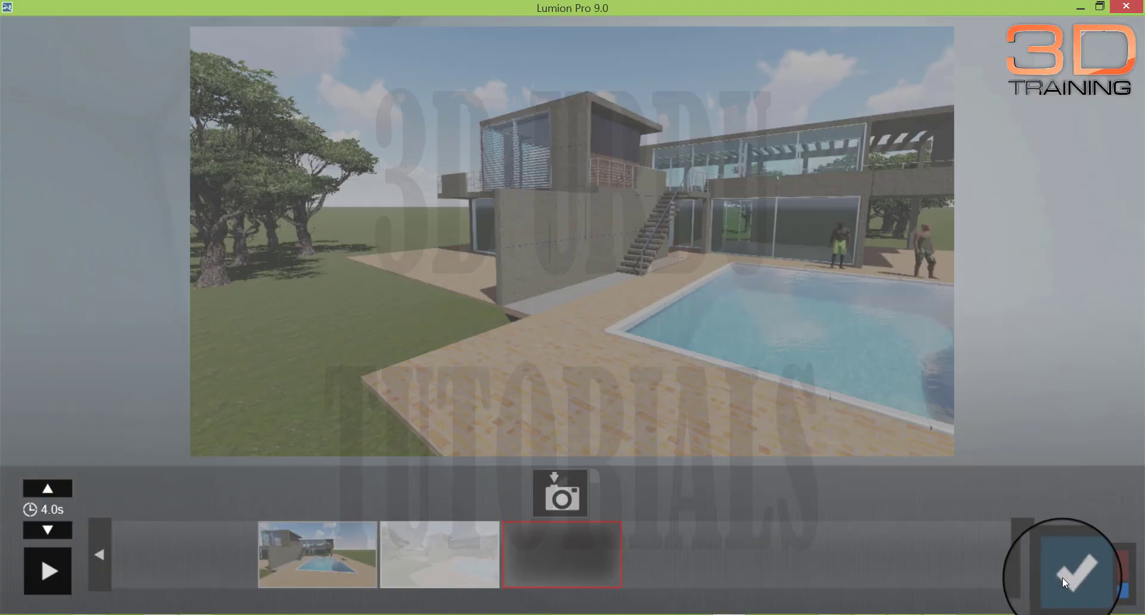
click(1061, 578)
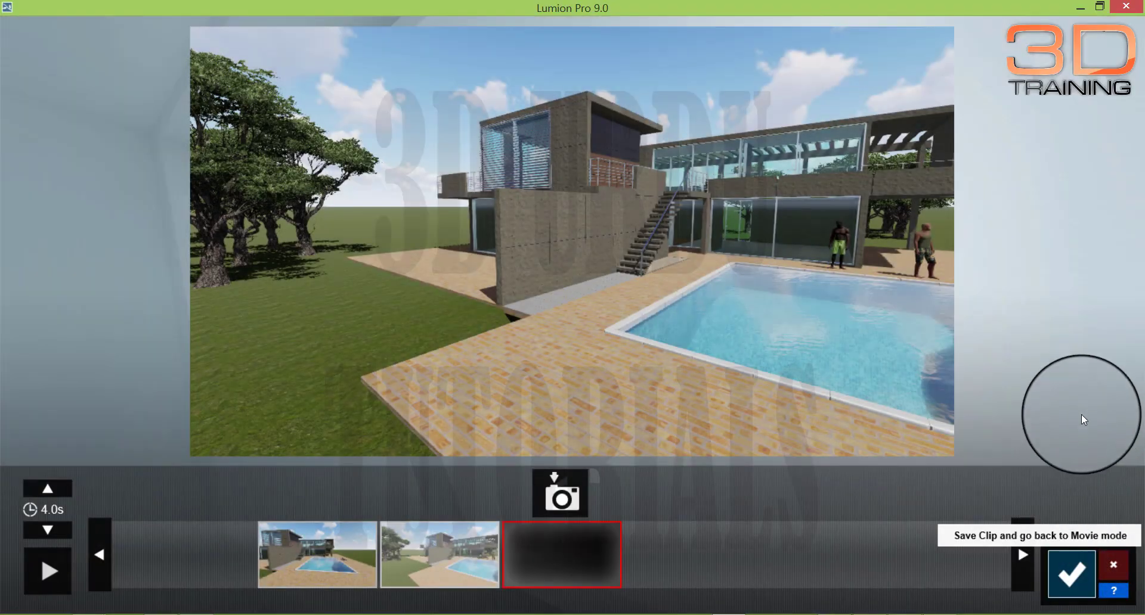